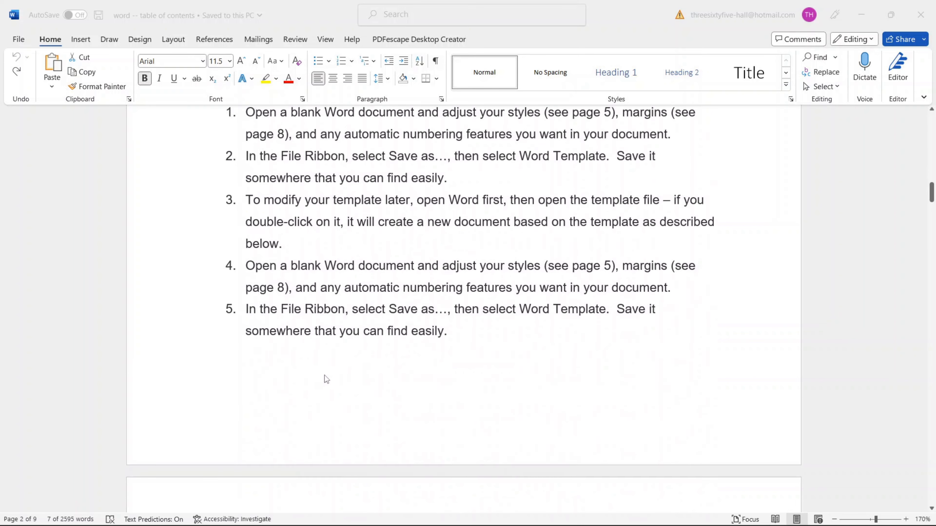
# Step: Look through the document's chapter titles and section lines to see which ones need heading styles
pyautogui.scroll(3, 323, 379)
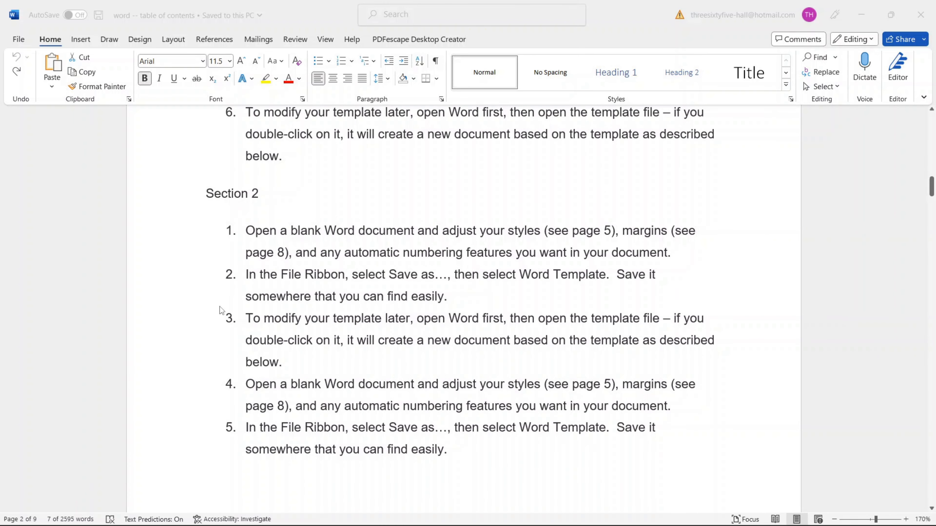
pyautogui.scroll(-8, 218, 309)
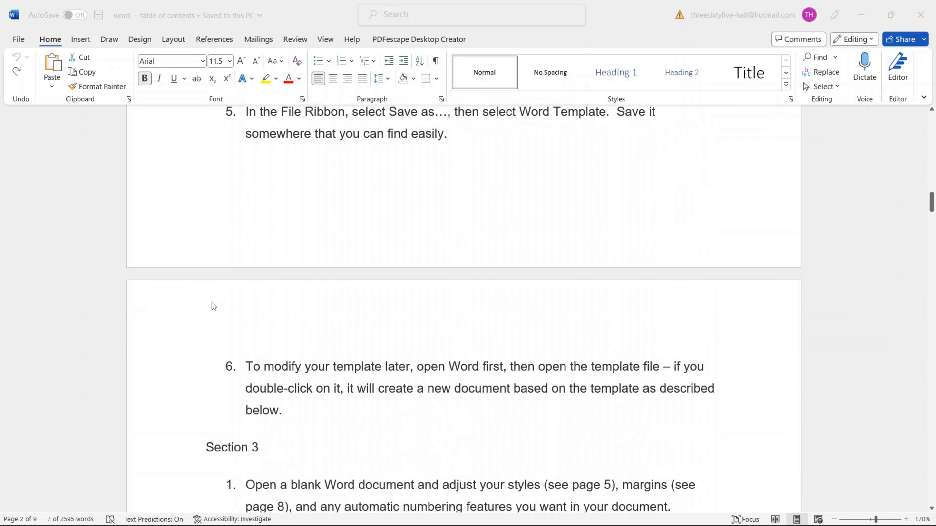
pyautogui.scroll(-19, 215, 302)
pyautogui.scroll(-10, 216, 309)
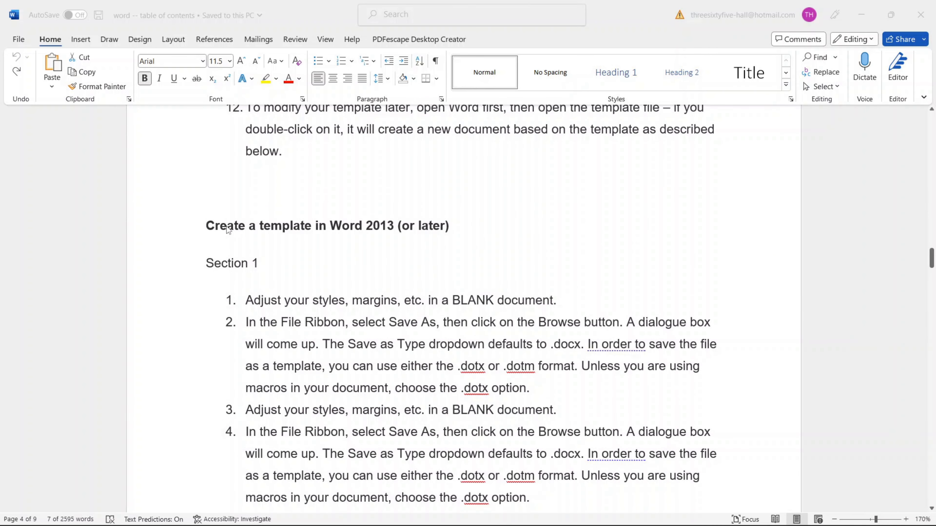
pyautogui.scroll(17, 402, 331)
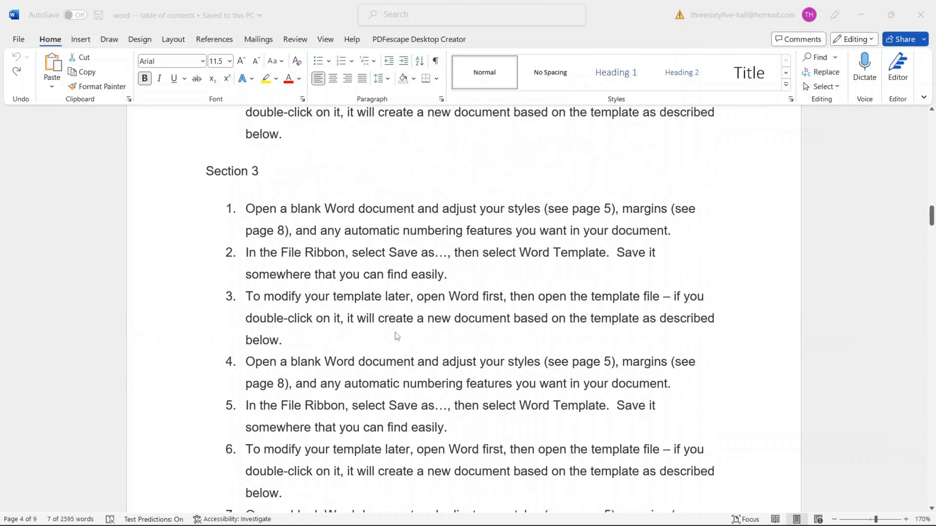
pyautogui.scroll(20, 397, 336)
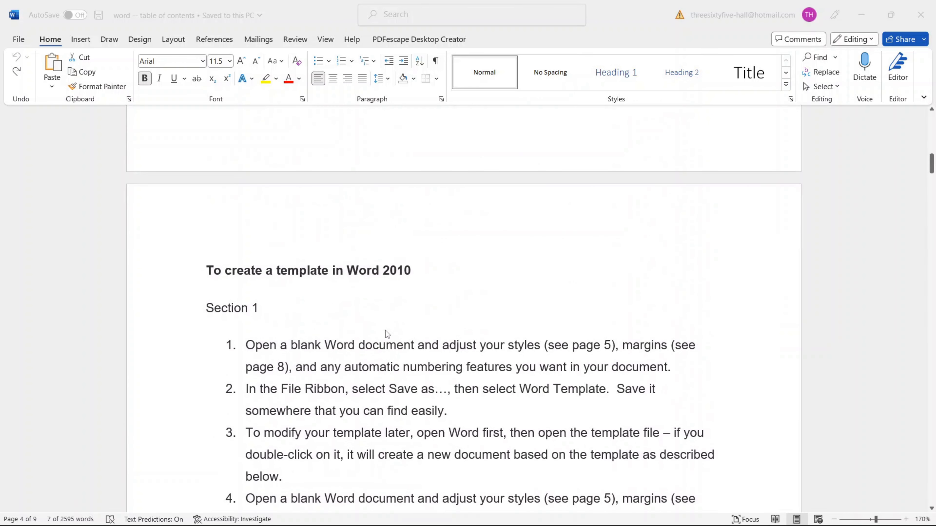
pyautogui.scroll(-2, 386, 333)
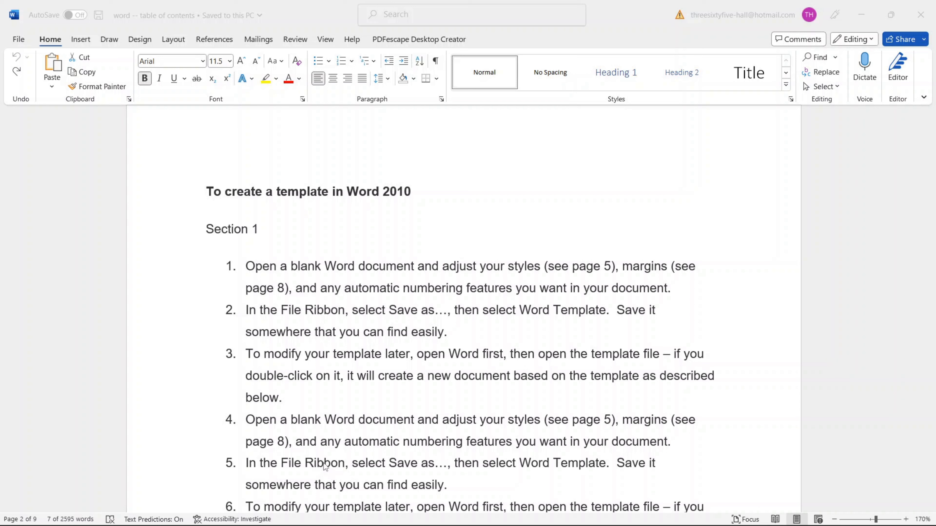
# Step: Apply the Heading 1 style to the chapter title "To create a template in Word 2010"
pyautogui.click(341, 238)
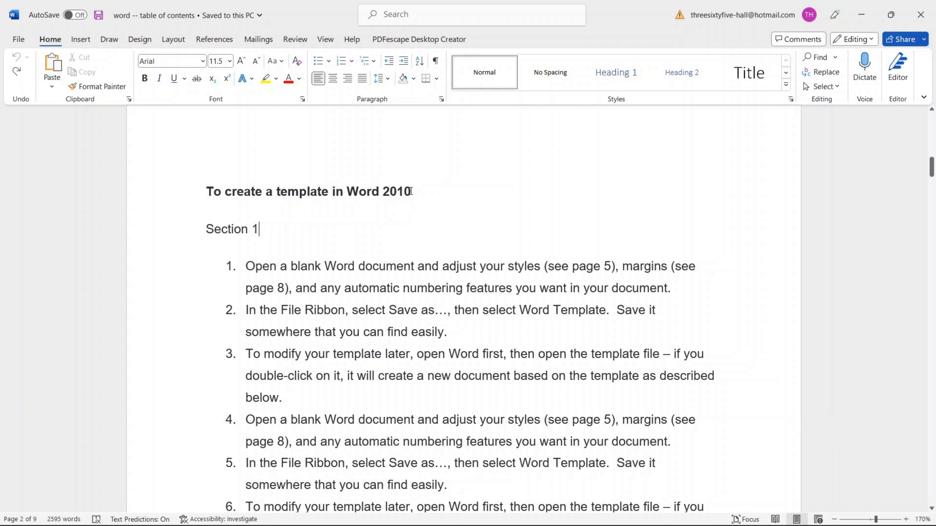
pyautogui.moveTo(201, 189); pyautogui.dragTo(410, 188)
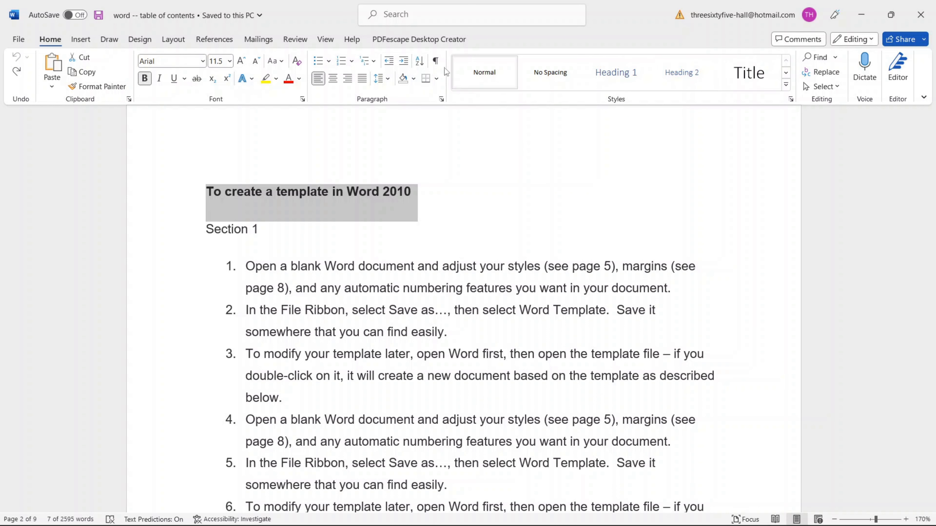
pyautogui.click(628, 79)
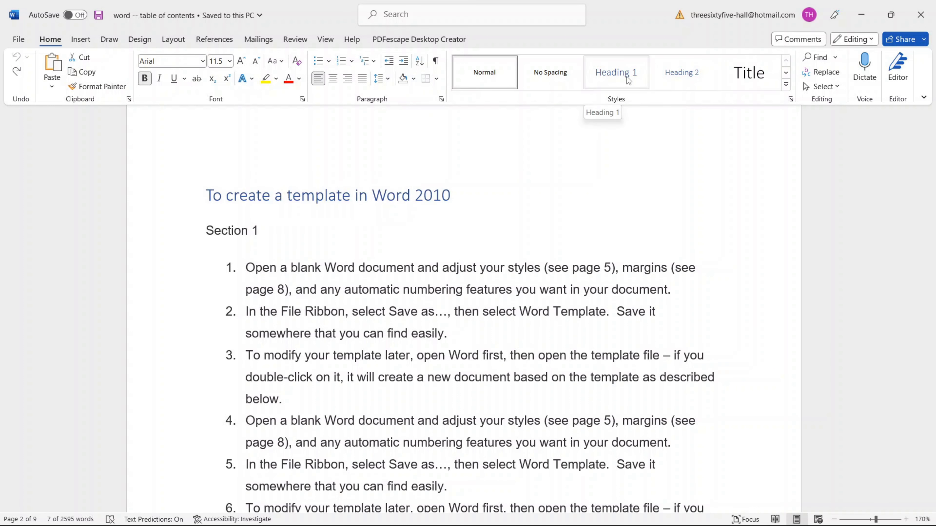
pyautogui.click(628, 79)
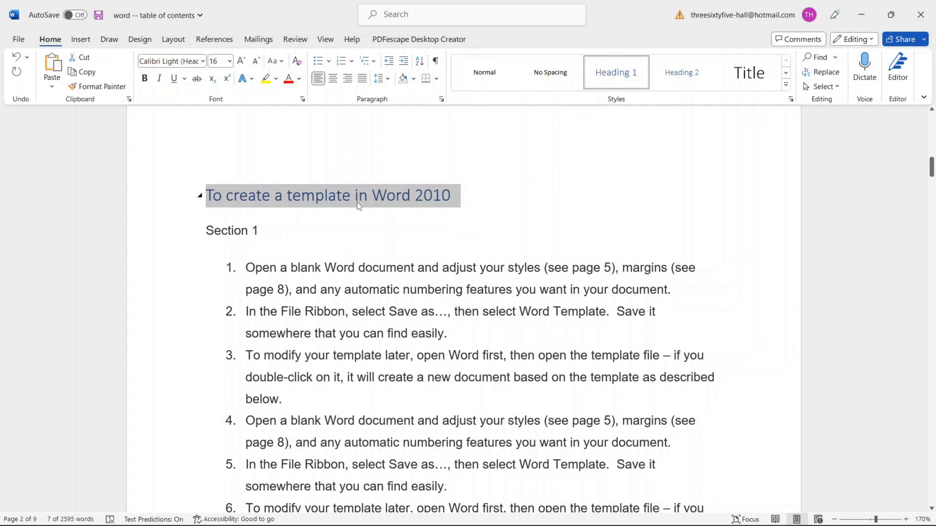
# Step: Apply the Heading 2 style to the Section 1, Section 2 and Section 3 lines of the Word 2010 chapter
pyautogui.moveTo(261, 229); pyautogui.dragTo(213, 233)
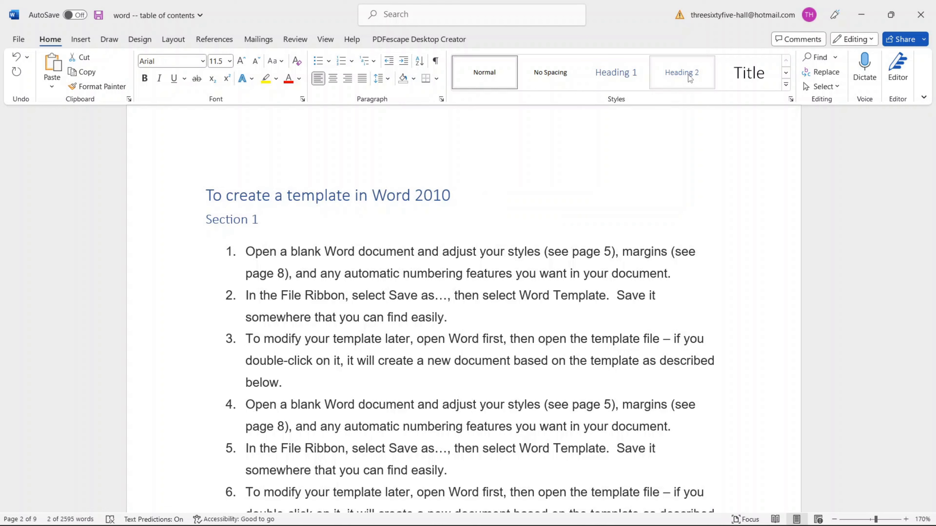
pyautogui.click(688, 85)
pyautogui.scroll(-5, 348, 329)
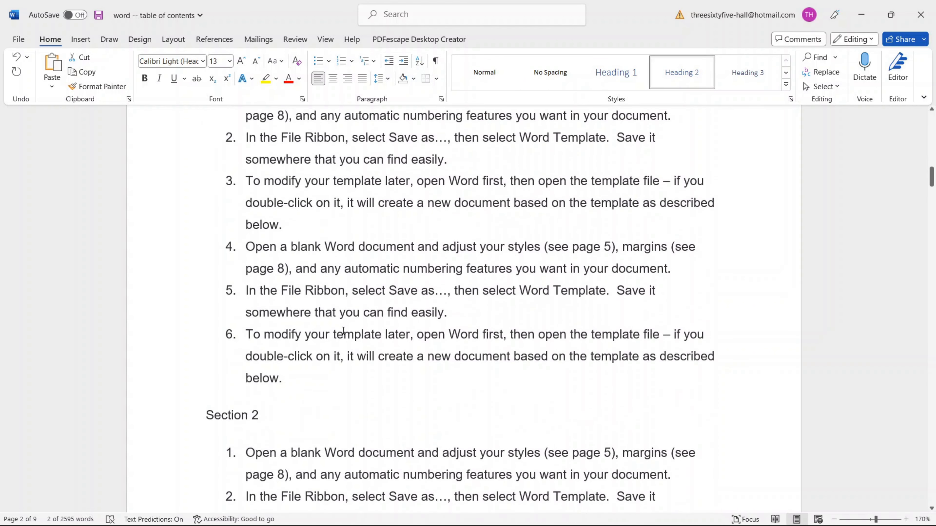
pyautogui.moveTo(269, 255); pyautogui.dragTo(206, 258)
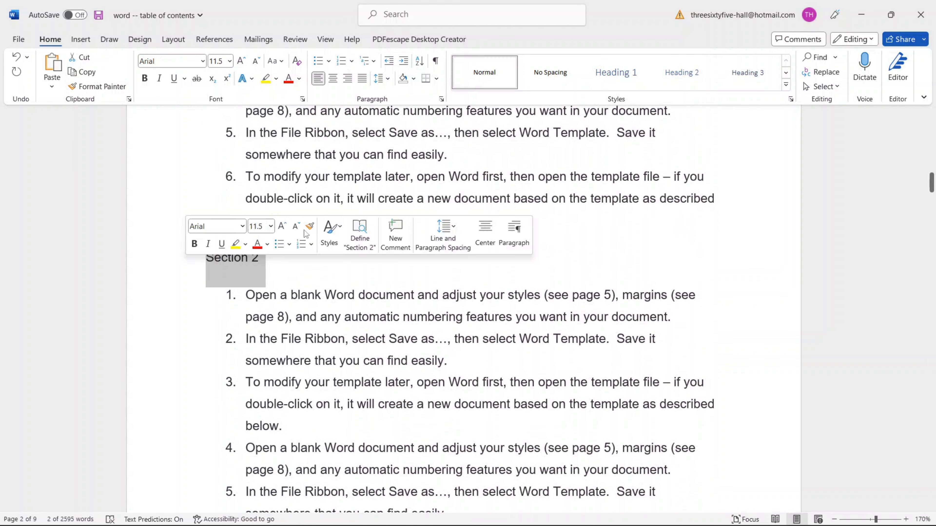
pyautogui.click(686, 76)
pyautogui.scroll(-5, 350, 280)
pyautogui.scroll(-1, 337, 277)
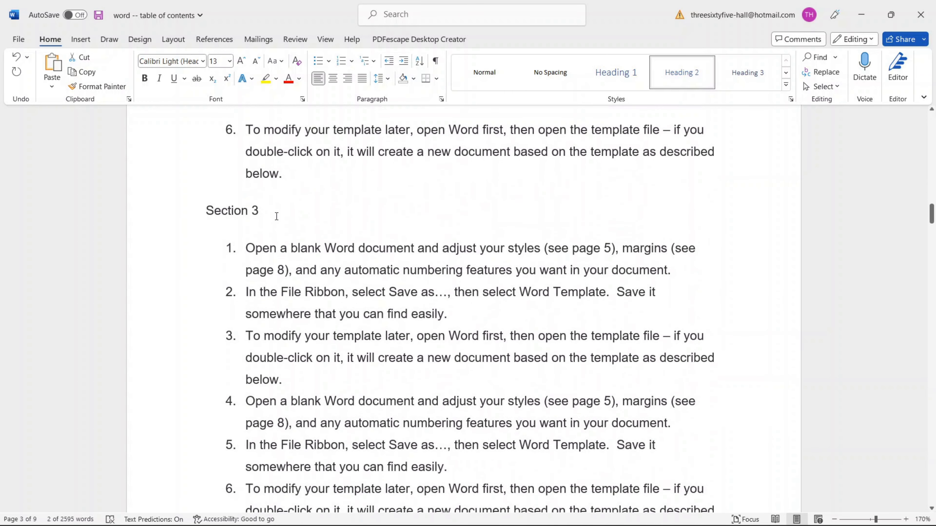
pyautogui.click(138, 222)
pyautogui.click(679, 70)
# Step: Style the remaining chapter titles, starting with "Create a template in Word 2013 (or later)", as Heading 1 and their section lines as Heading 2
pyautogui.scroll(-10, 271, 318)
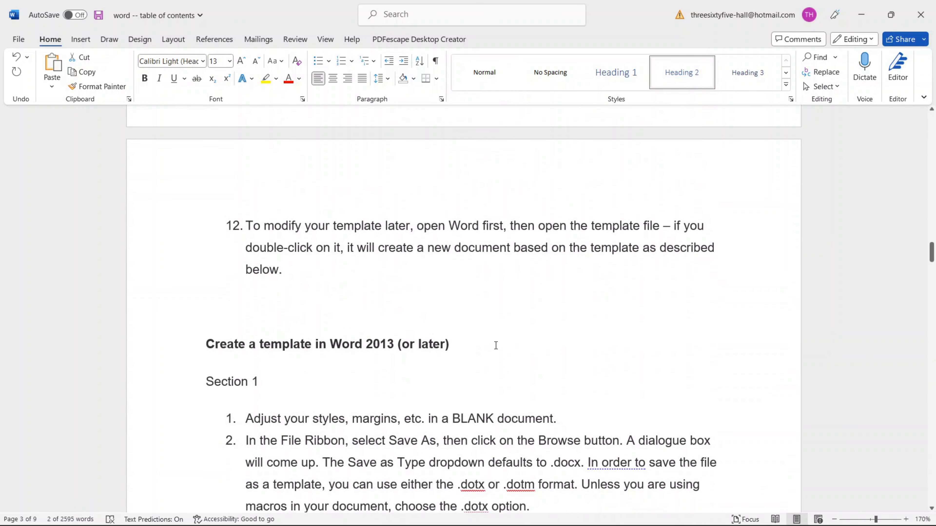
pyautogui.moveTo(496, 346); pyautogui.dragTo(205, 344)
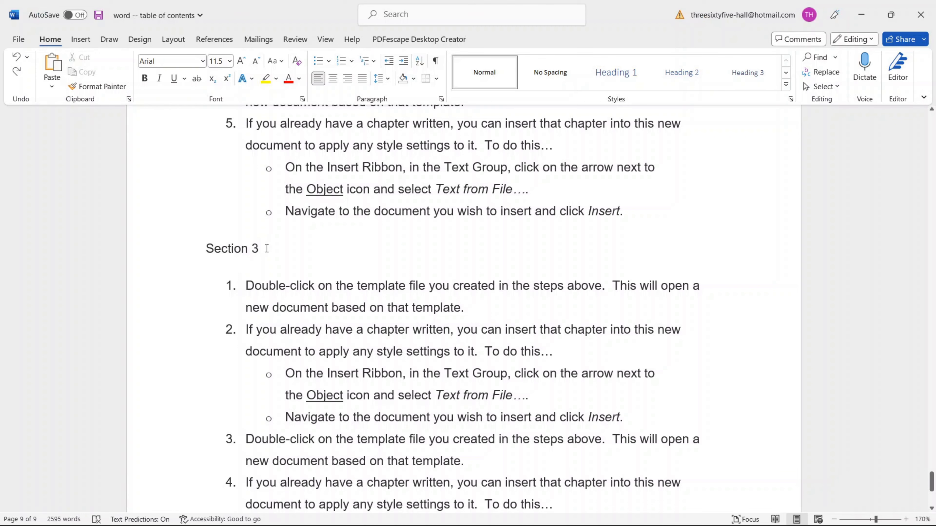
pyautogui.click(192, 251)
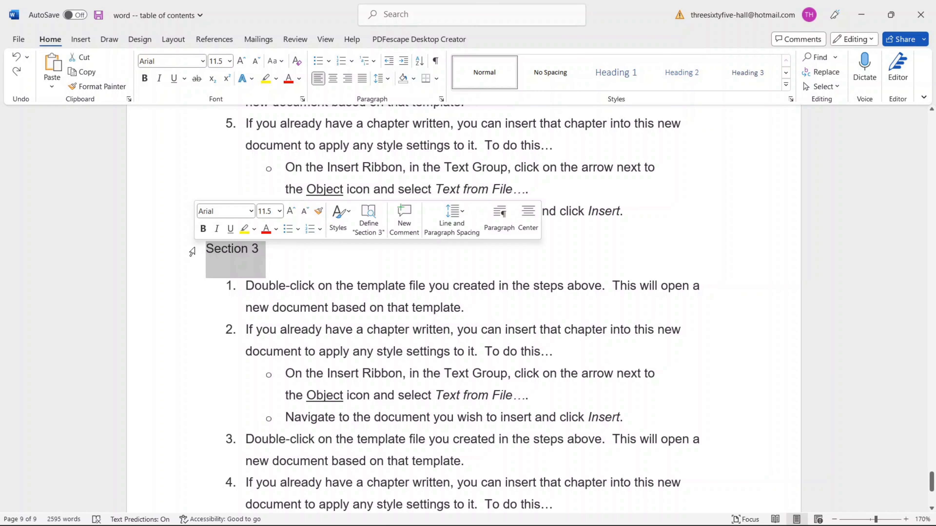
pyautogui.click(680, 72)
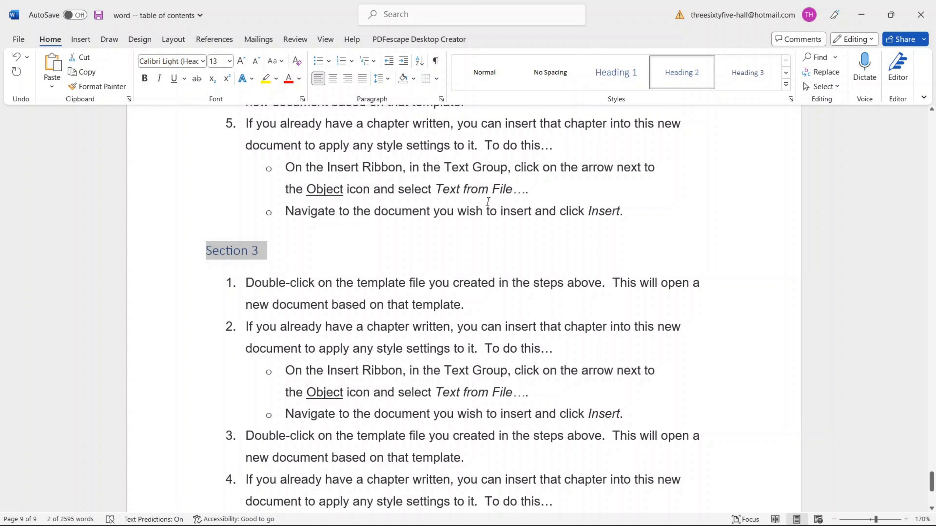
# Step: Insert the Automatic Table 1 table of contents on the blank first page
pyautogui.moveTo(931, 479); pyautogui.dragTo(923, 120)
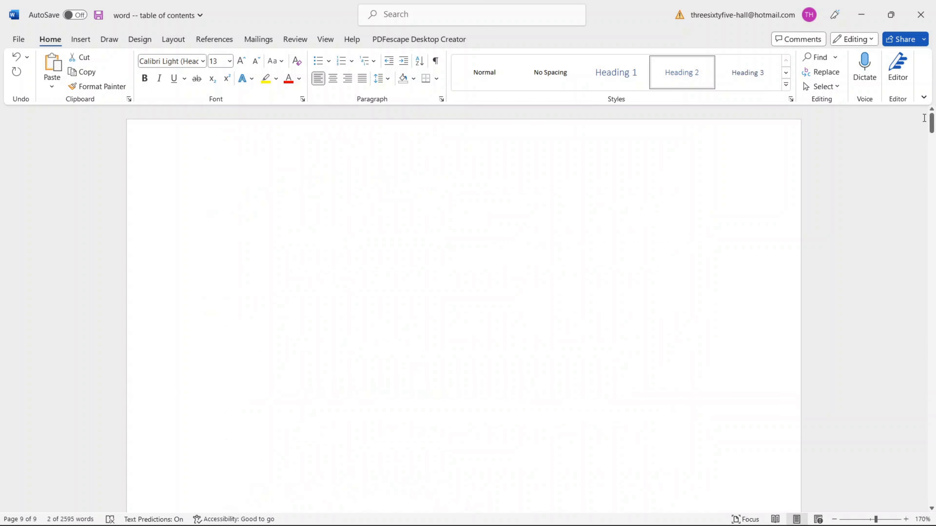
pyautogui.click(592, 209)
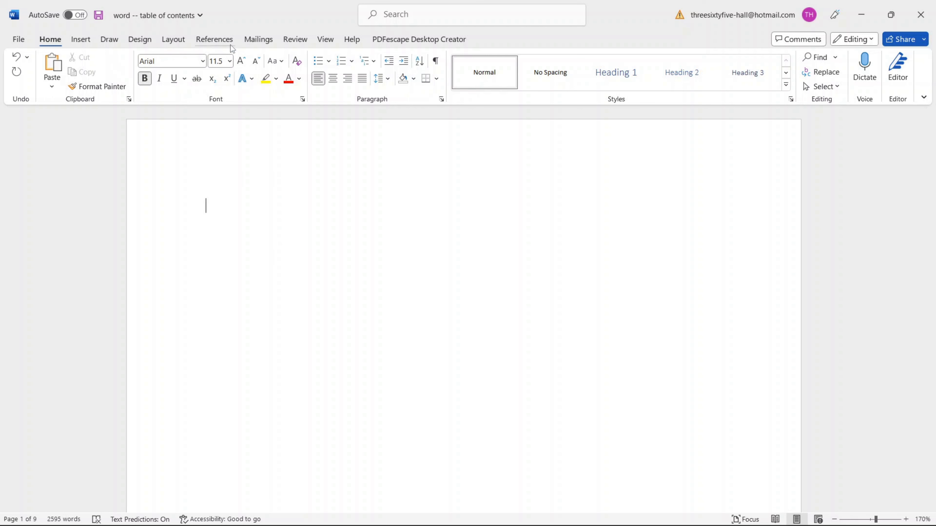
pyautogui.click(211, 39)
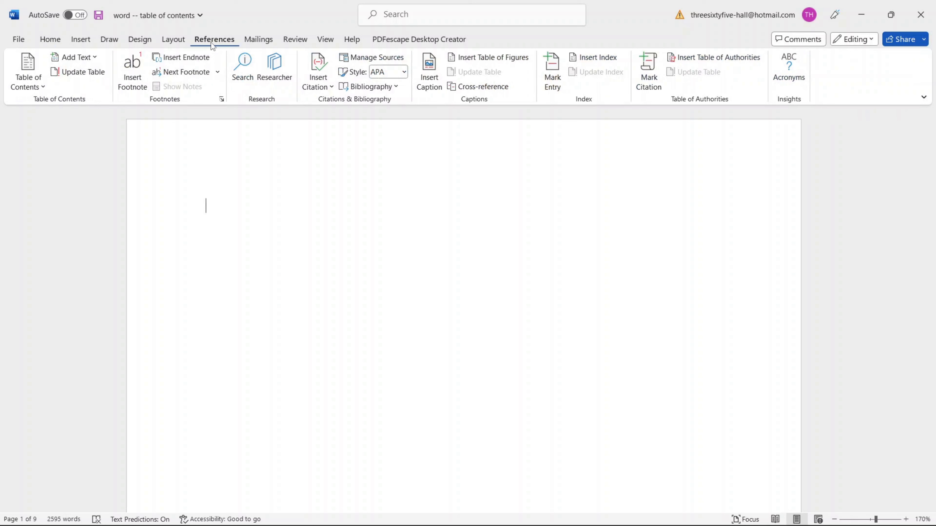
pyautogui.click(34, 87)
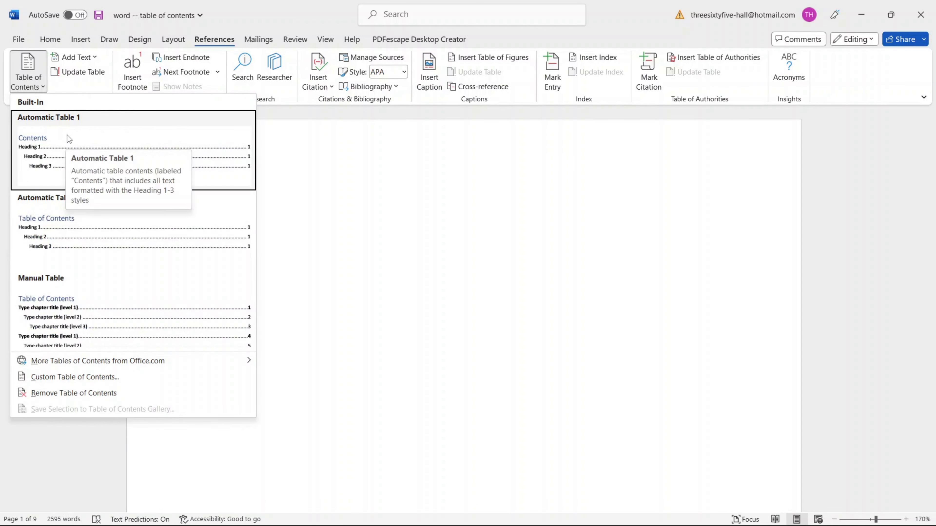
pyautogui.click(53, 154)
pyautogui.scroll(10, 458, 276)
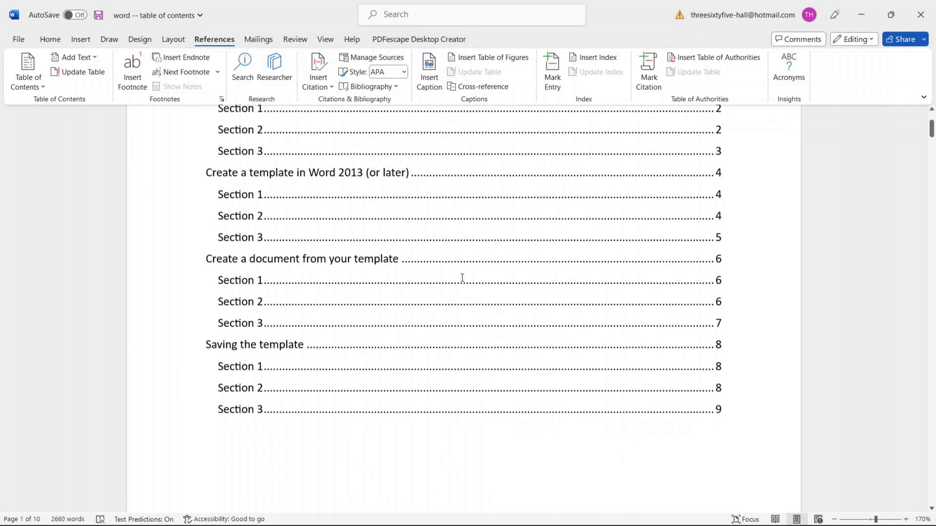
# Step: Remove the table of contents from the first page
pyautogui.scroll(-1, 841, 267)
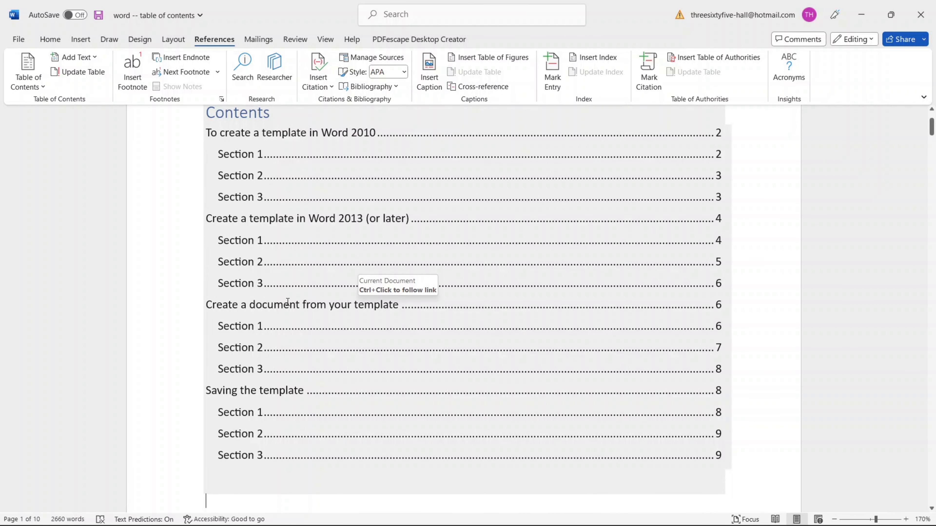
pyautogui.scroll(2, 272, 291)
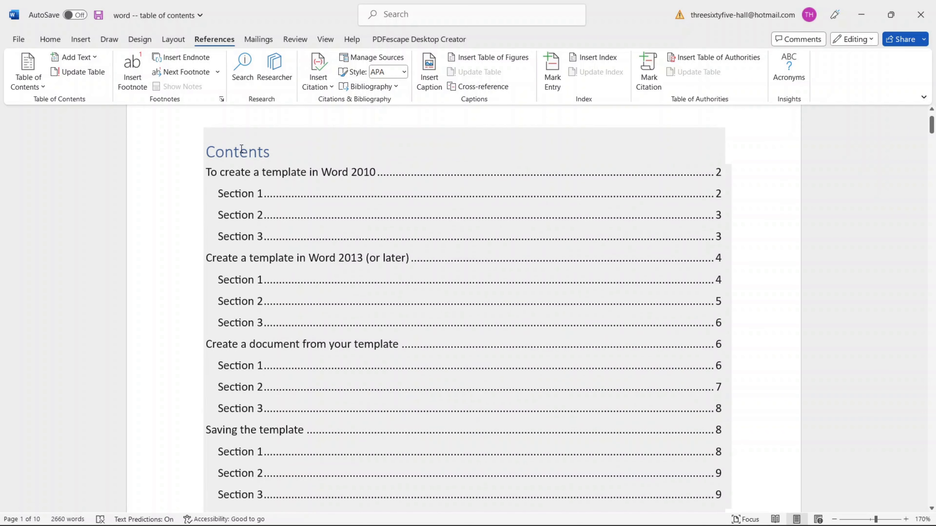
pyautogui.click(307, 144)
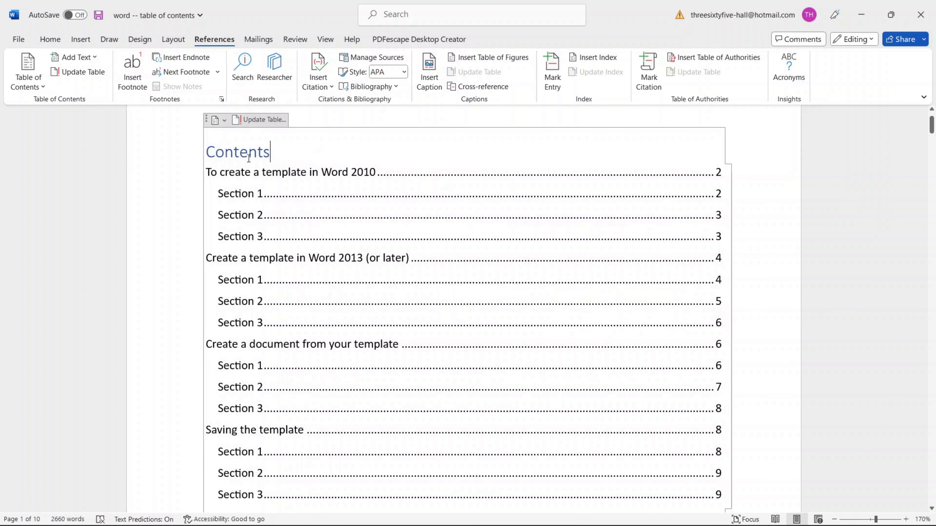
pyautogui.click(216, 120)
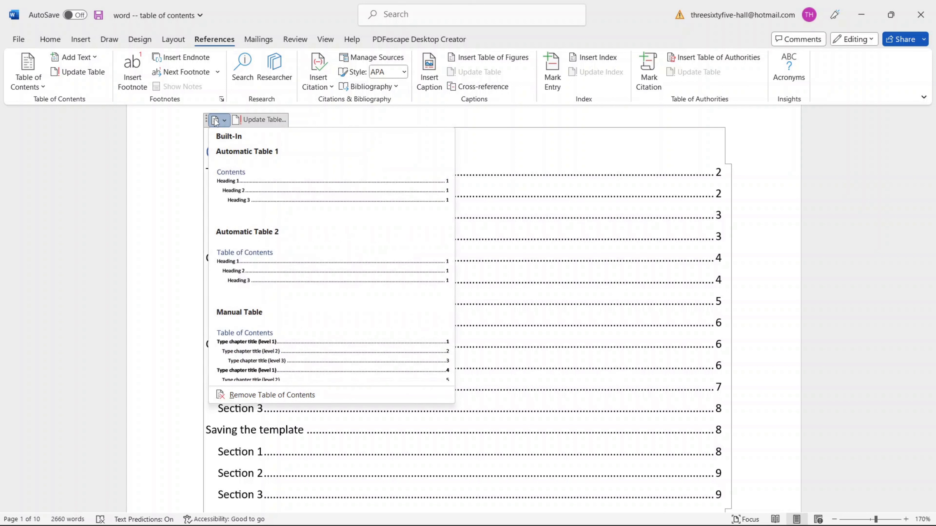
pyautogui.click(291, 395)
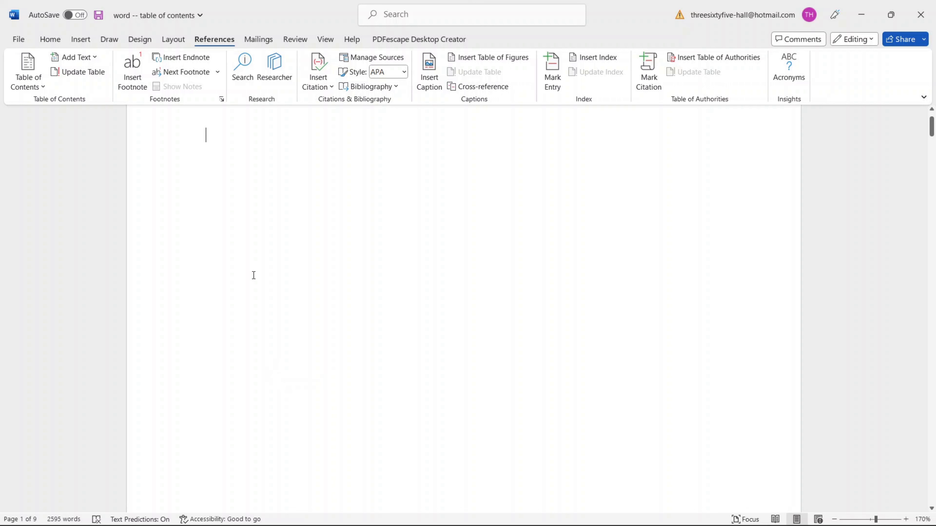
# Step: Insert a table with one row and one column on the blank first page
pyautogui.click(76, 41)
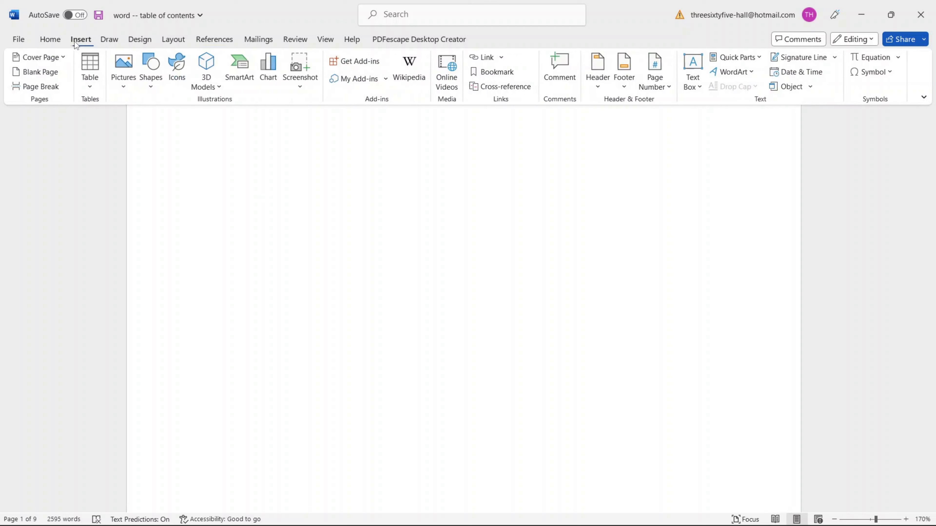
pyautogui.click(95, 87)
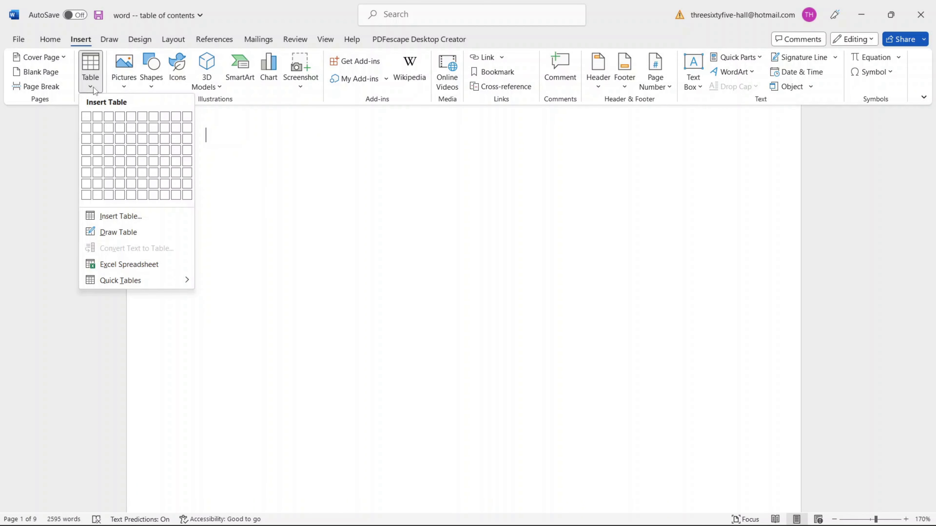
pyautogui.click(87, 117)
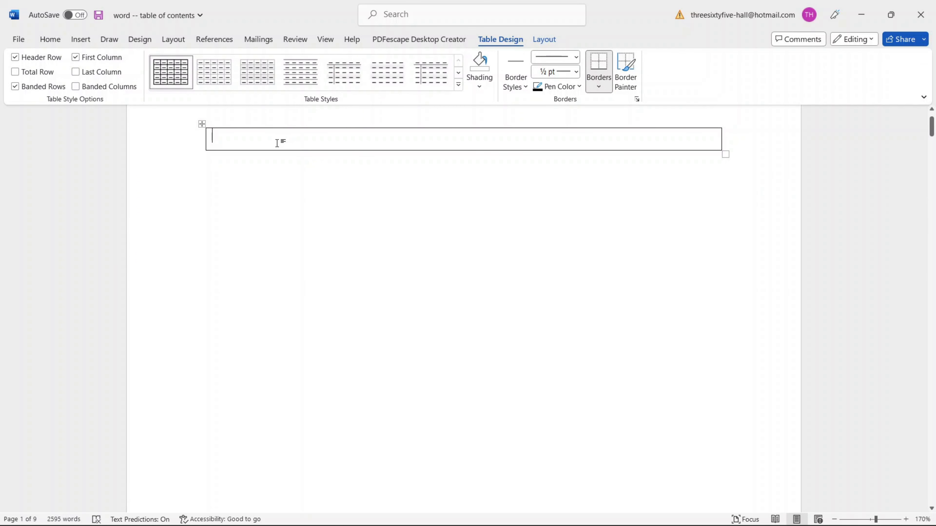
# Step: Shade the one-cell table with the lightest tint of the light blue theme color and remove all its borders
pyautogui.rightClick(237, 140)
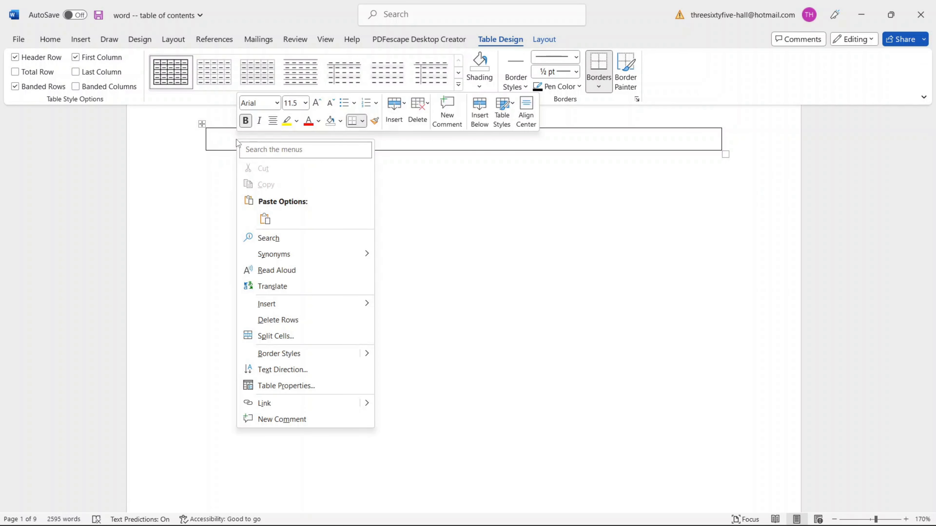
pyautogui.click(288, 389)
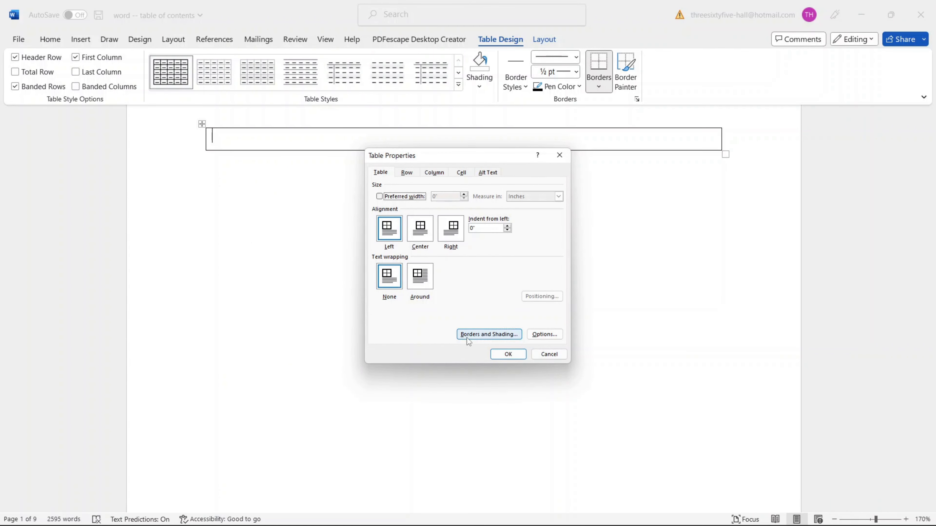
pyautogui.click(482, 333)
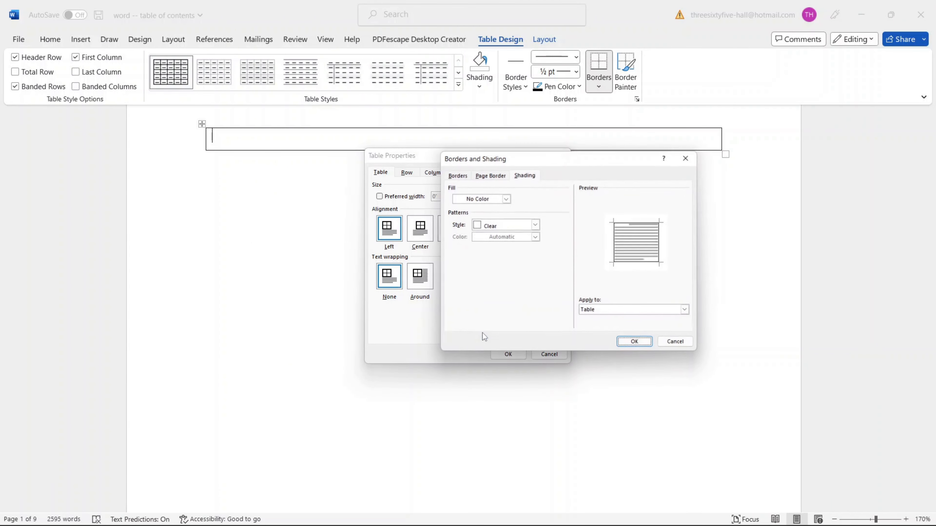
pyautogui.click(476, 199)
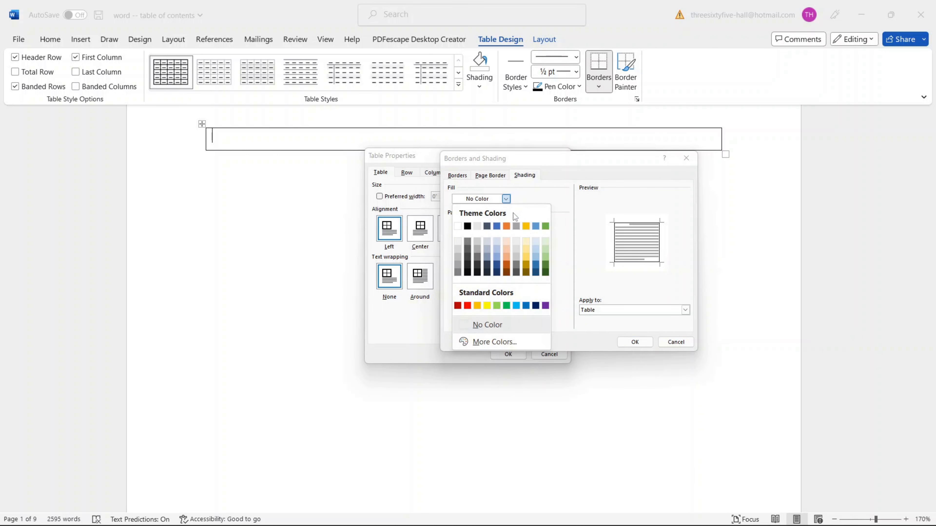
pyautogui.click(536, 241)
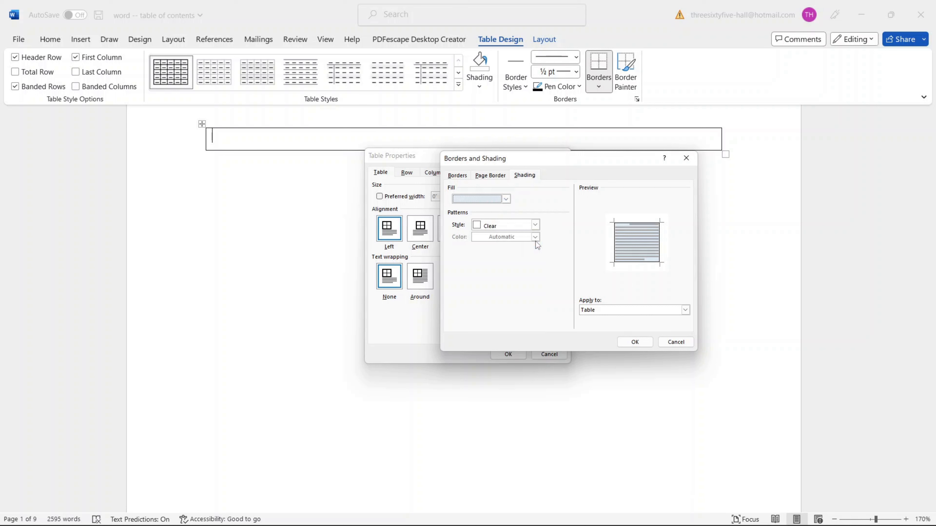
pyautogui.click(453, 177)
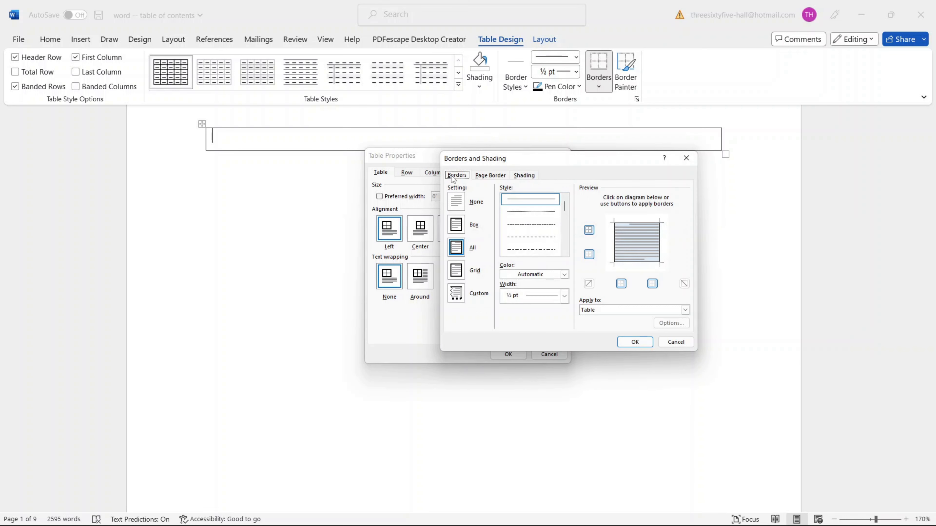
pyautogui.click(461, 203)
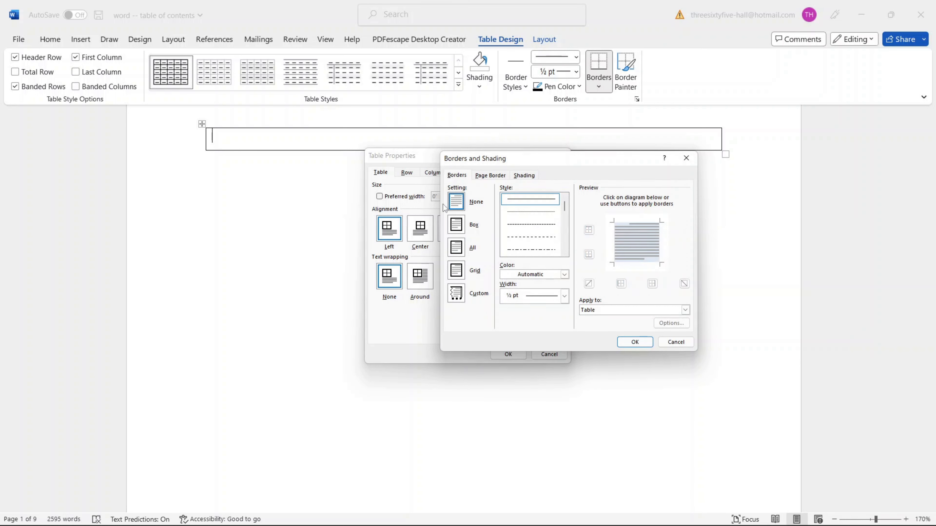
pyautogui.click(634, 342)
pyautogui.click(503, 355)
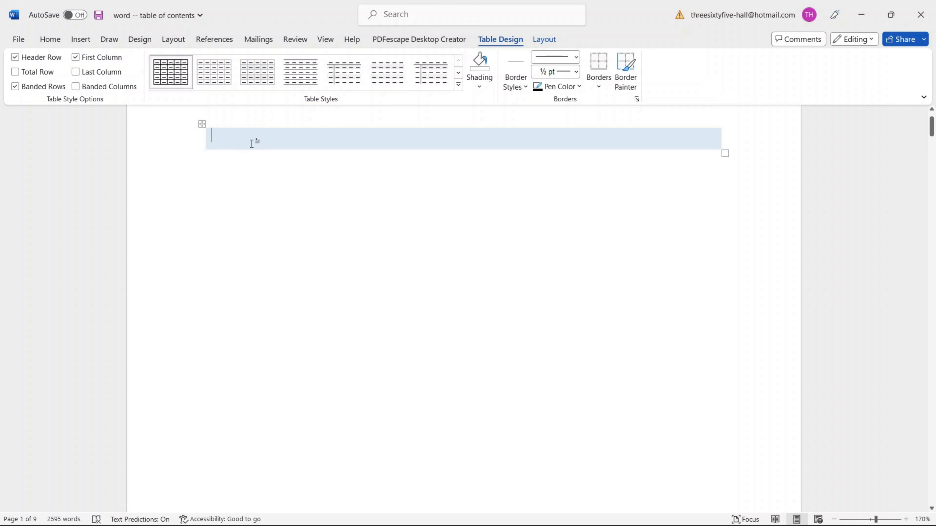
# Step: Insert the Automatic Table 1 table of contents inside the shaded table cell
pyautogui.click(214, 41)
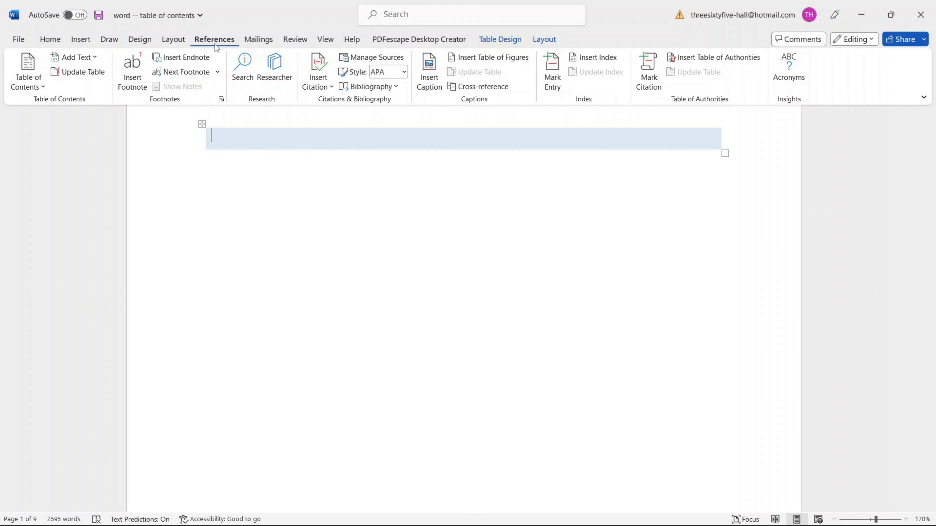
pyautogui.click(39, 86)
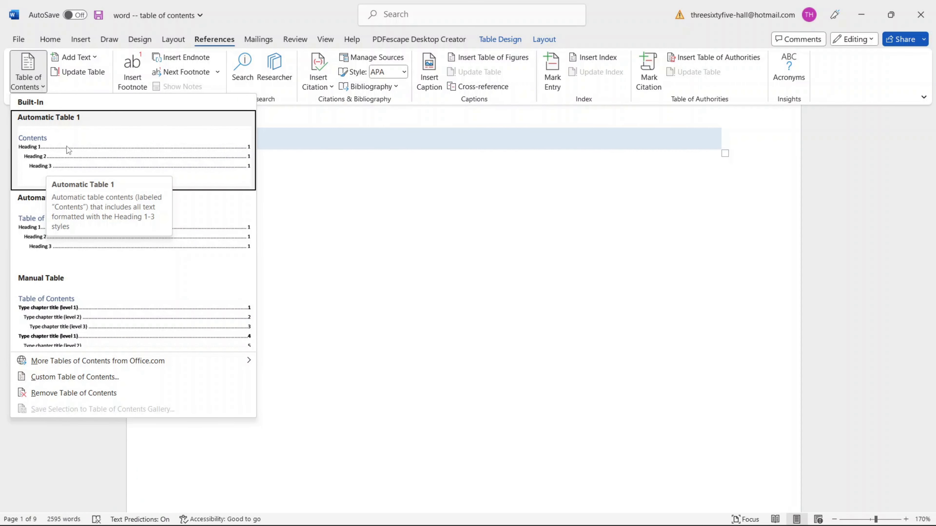
pyautogui.click(56, 152)
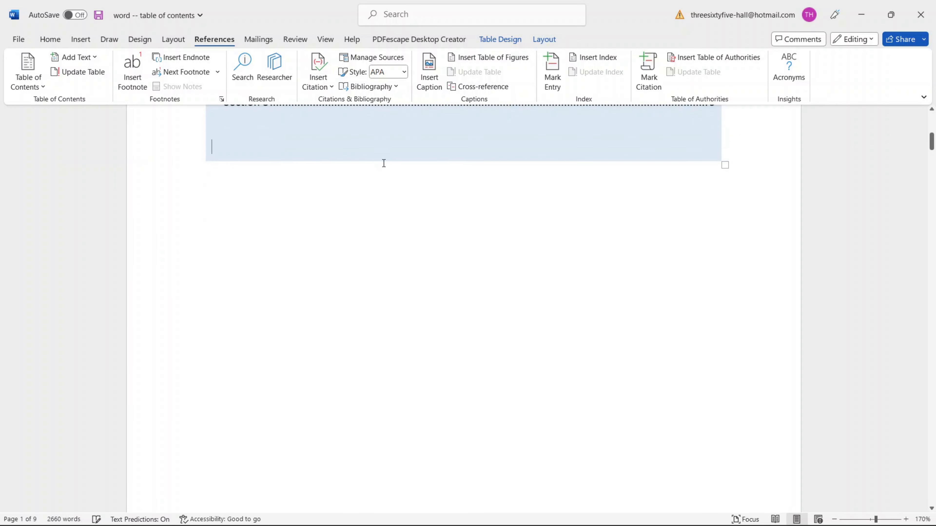
pyautogui.scroll(3, 379, 180)
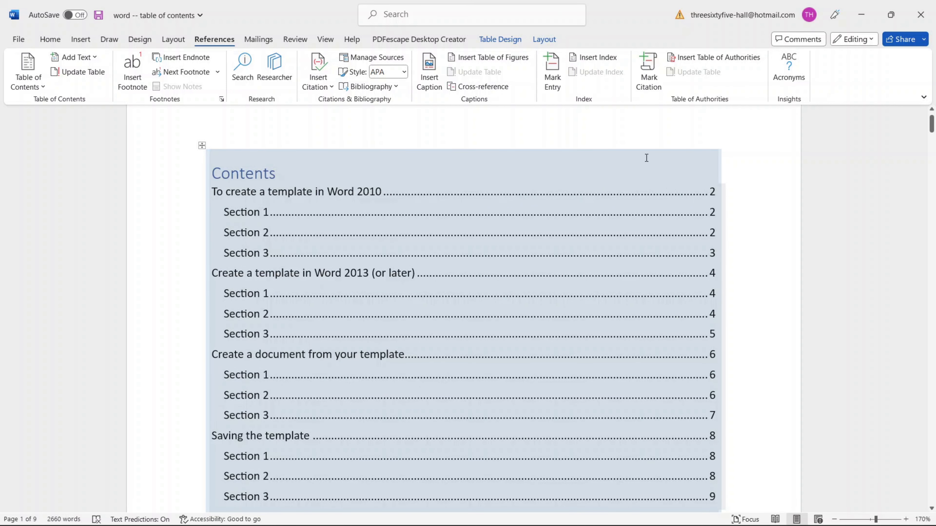
# Step: Replace the "Contents" title with "Table of Contents" and add a blank line beneath it
pyautogui.click(369, 172)
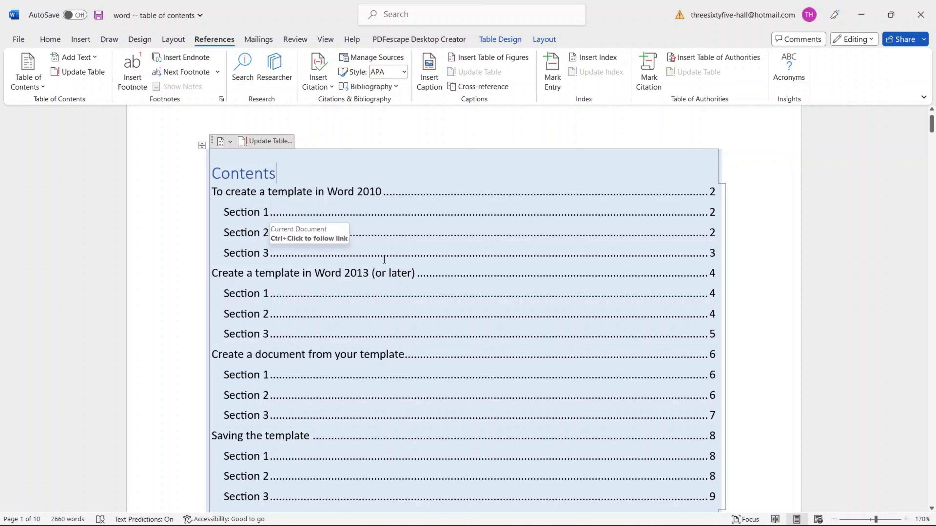
pyautogui.doubleClick(246, 182)
pyautogui.write('T')
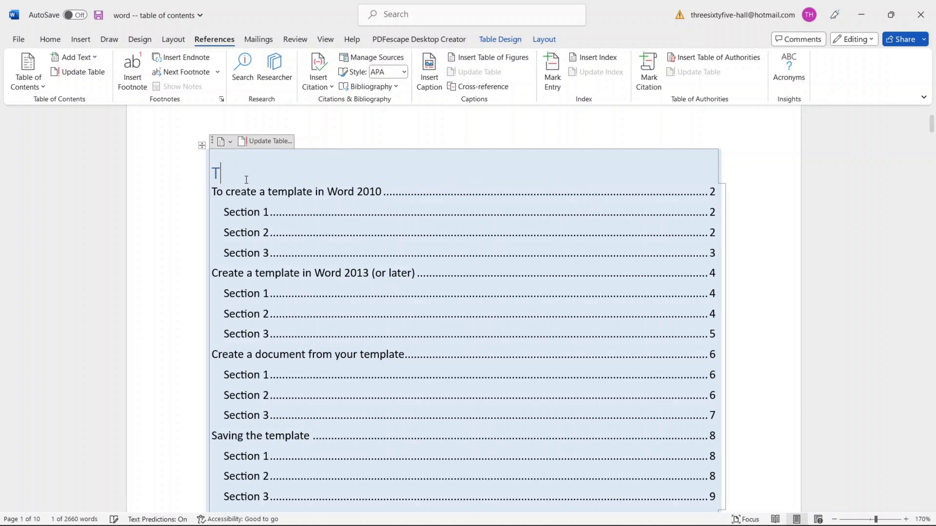
pyautogui.write('able of Contents')
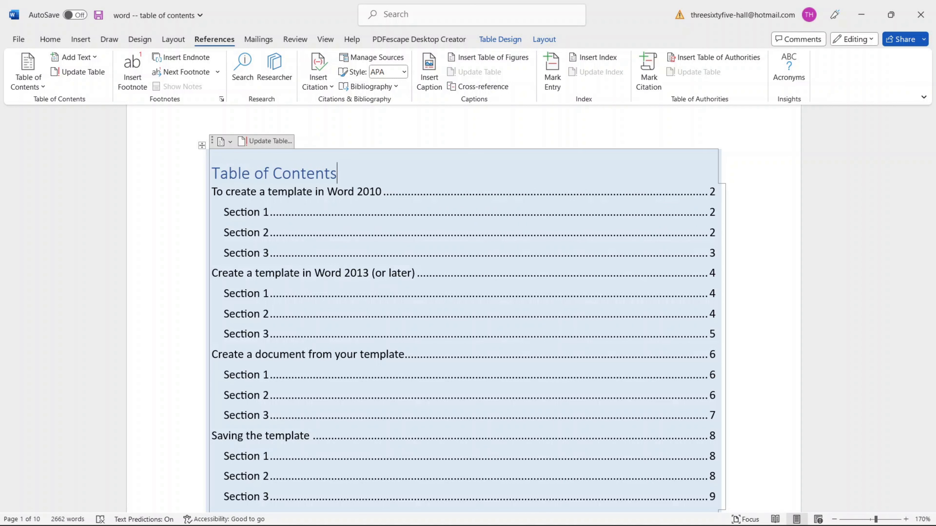
pyautogui.press('Return')
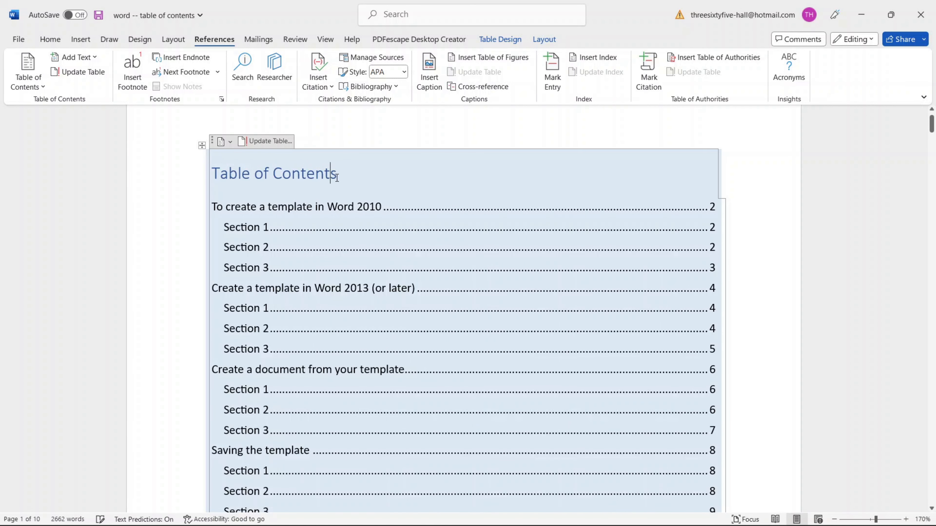
# Step: Format the "Table of Contents" title as bold, 26 pt Arial
pyautogui.moveTo(341, 175); pyautogui.dragTo(212, 175)
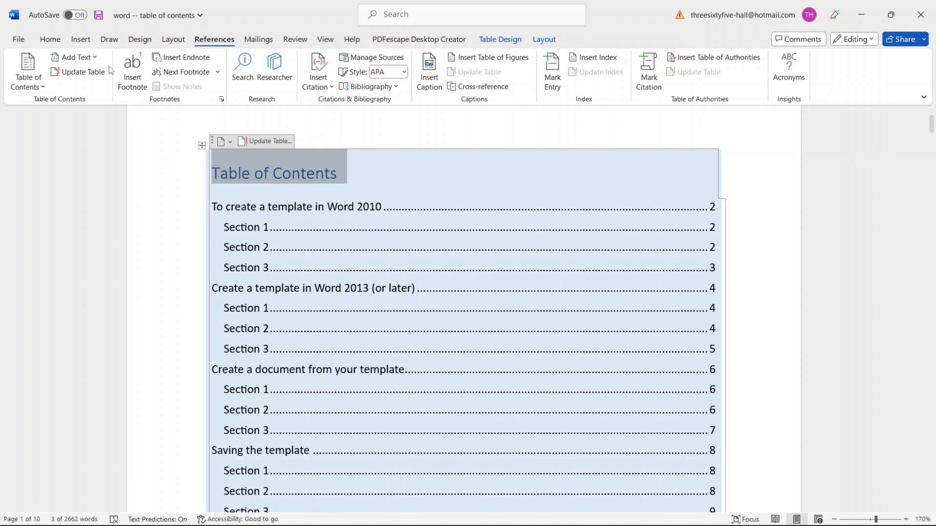
pyautogui.click(51, 39)
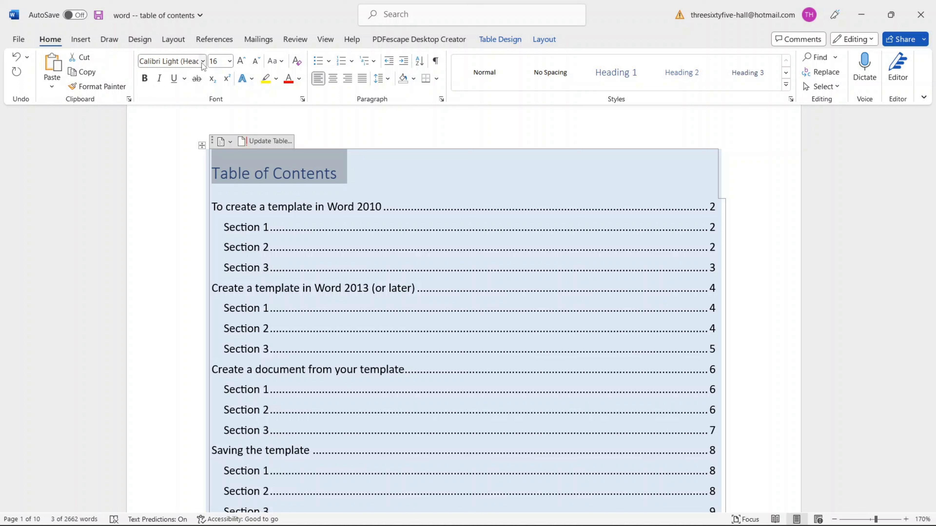
pyautogui.click(147, 81)
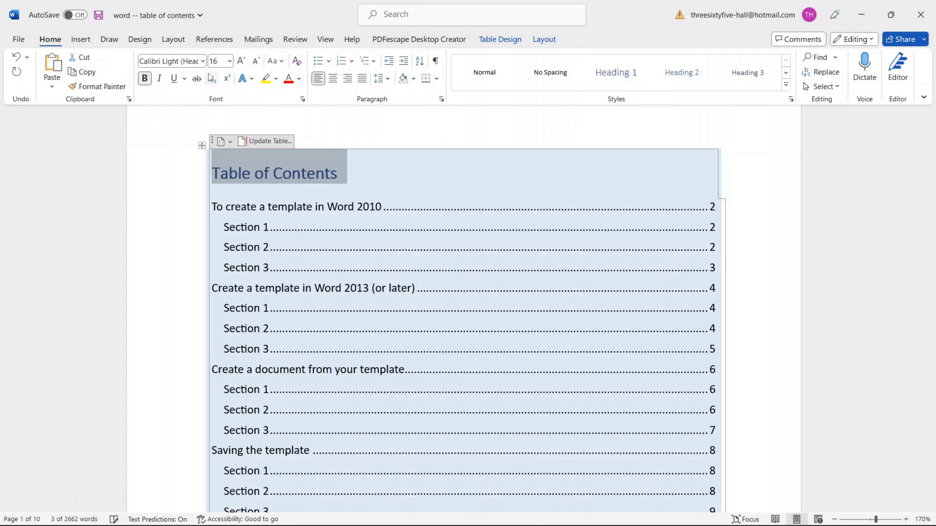
pyautogui.click(229, 61)
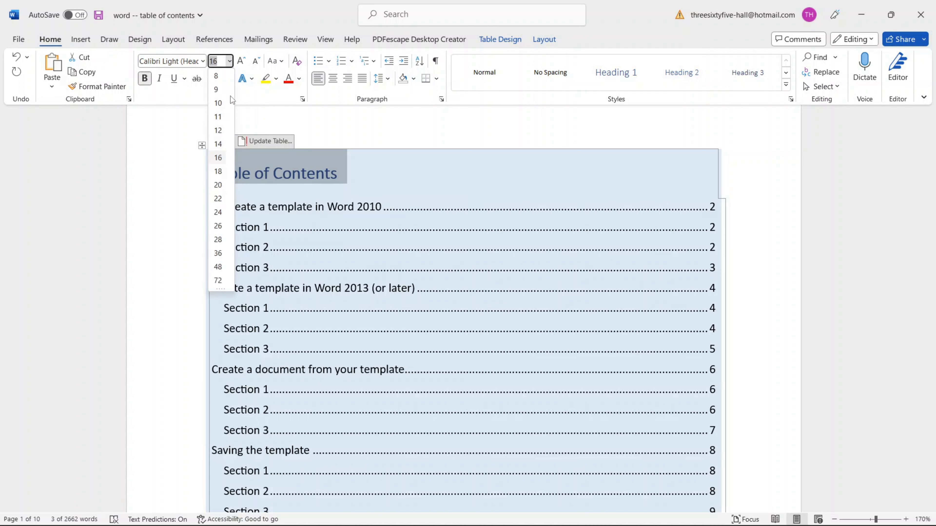
pyautogui.click(218, 225)
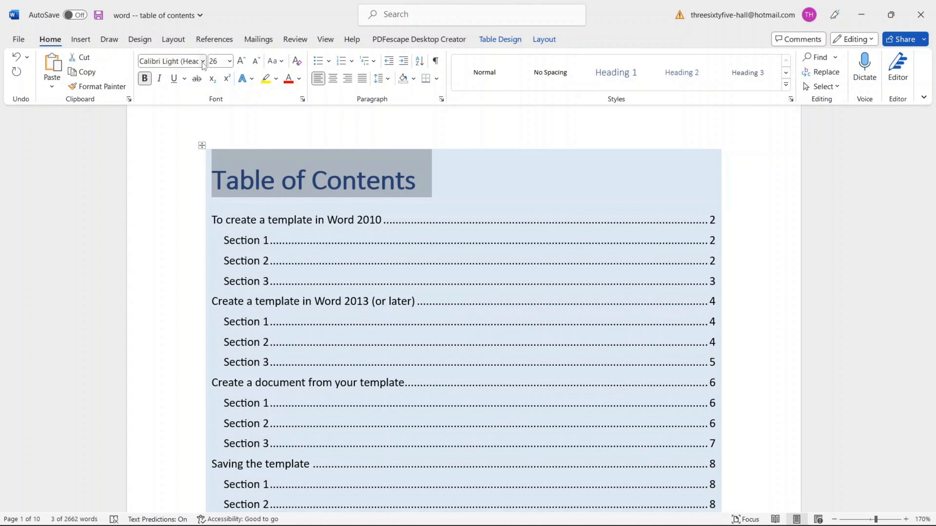
pyautogui.click(203, 61)
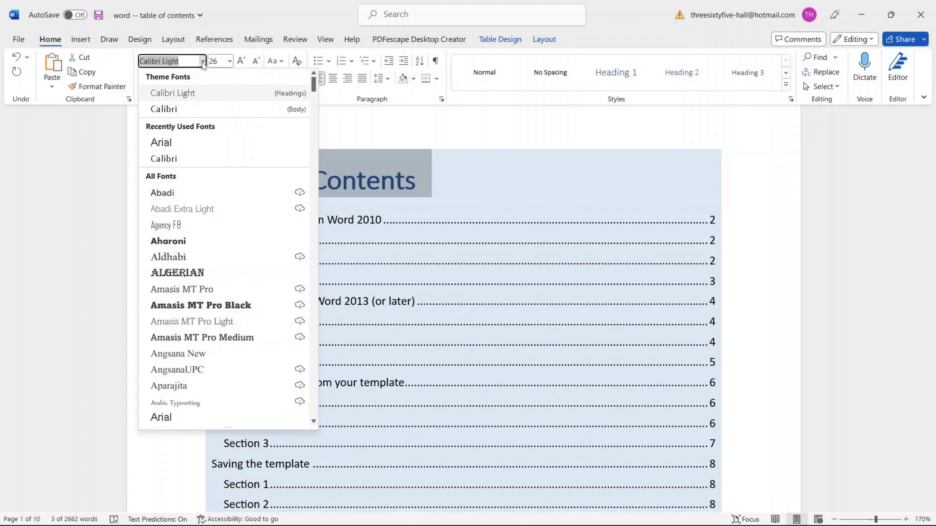
pyautogui.click(162, 143)
pyautogui.click(411, 180)
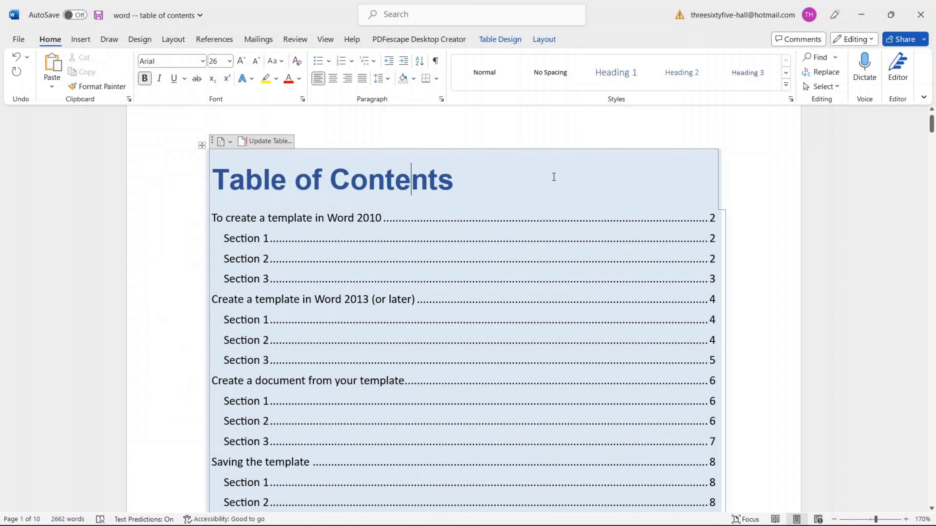
# Step: Add another blank line between the "Table of Contents" title and the first entry
pyautogui.click(552, 177)
pyautogui.press('Return')
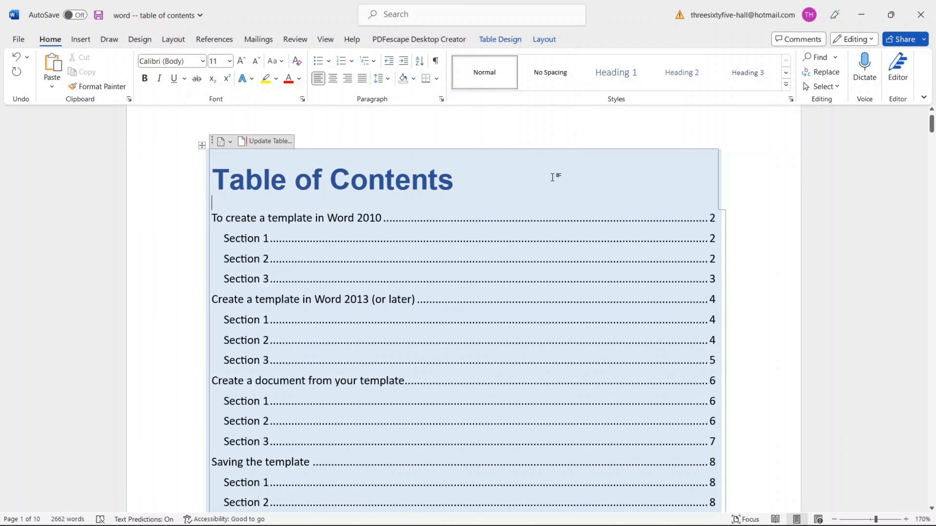
pyautogui.press('Return')
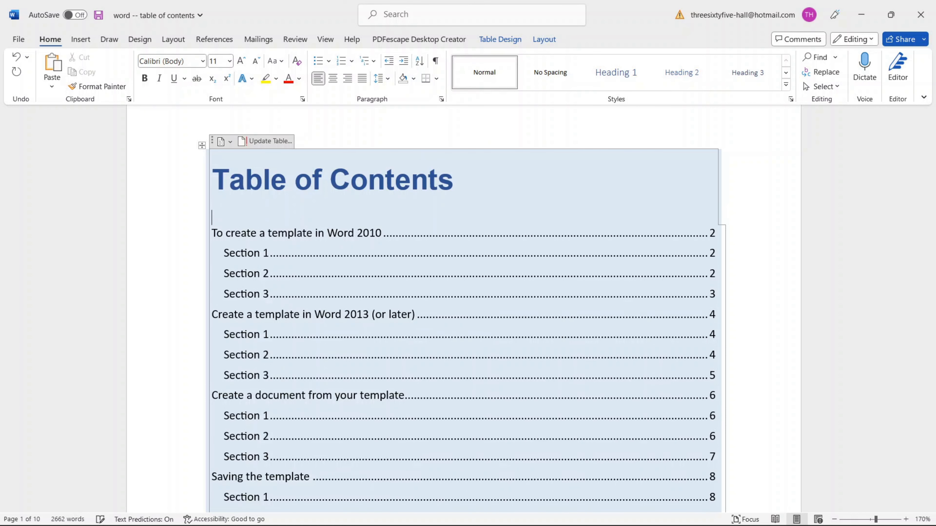
pyautogui.click(473, 184)
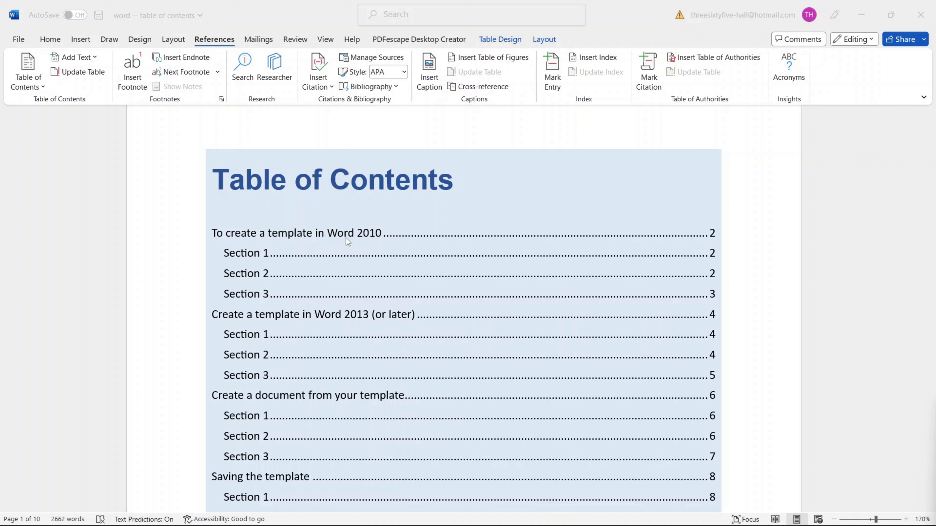
# Step: Modify the custom table of contents' TOC 1 entry style to use a blue (Accent 1) paragraph shading fill
pyautogui.click(276, 235)
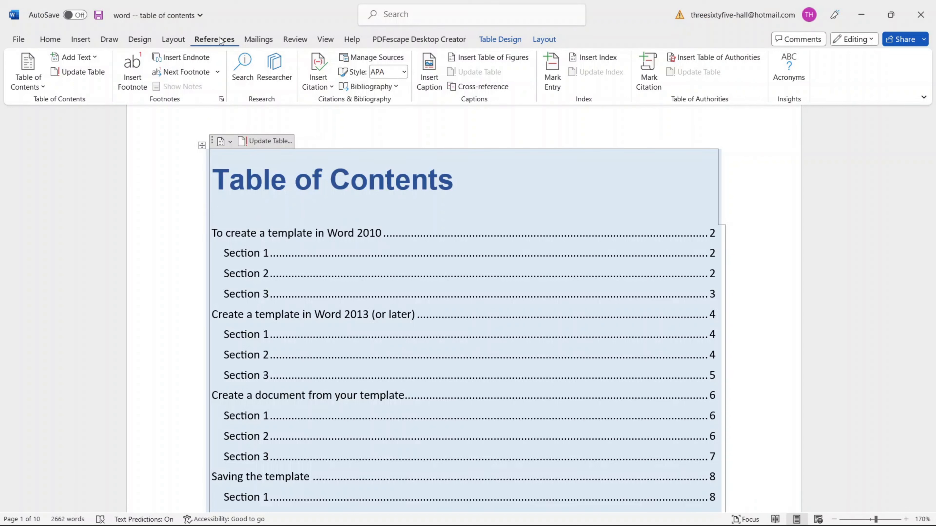
pyautogui.click(27, 89)
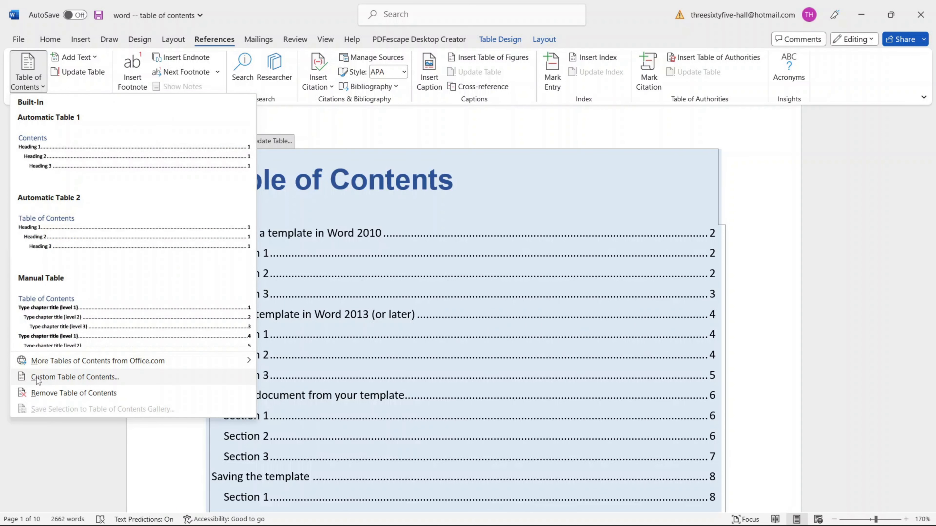
pyautogui.click(115, 380)
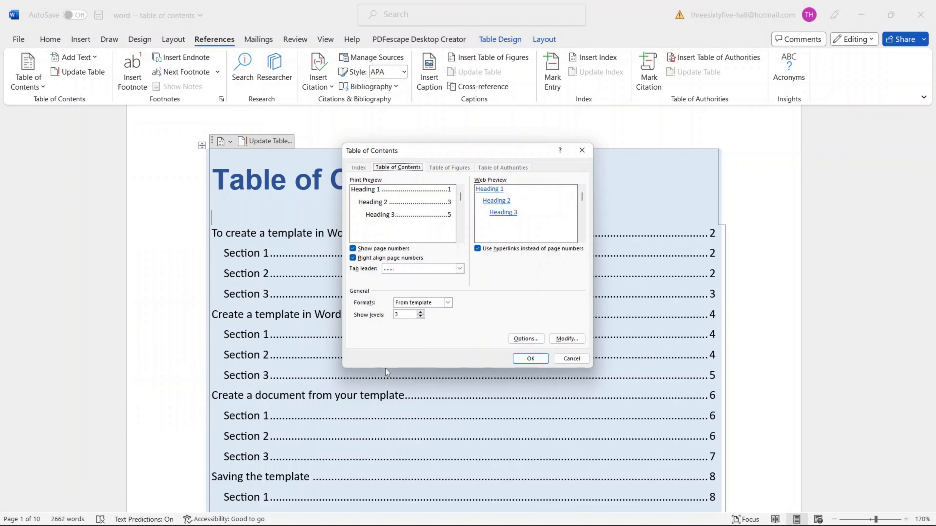
pyautogui.moveTo(417, 151); pyautogui.dragTo(302, 144)
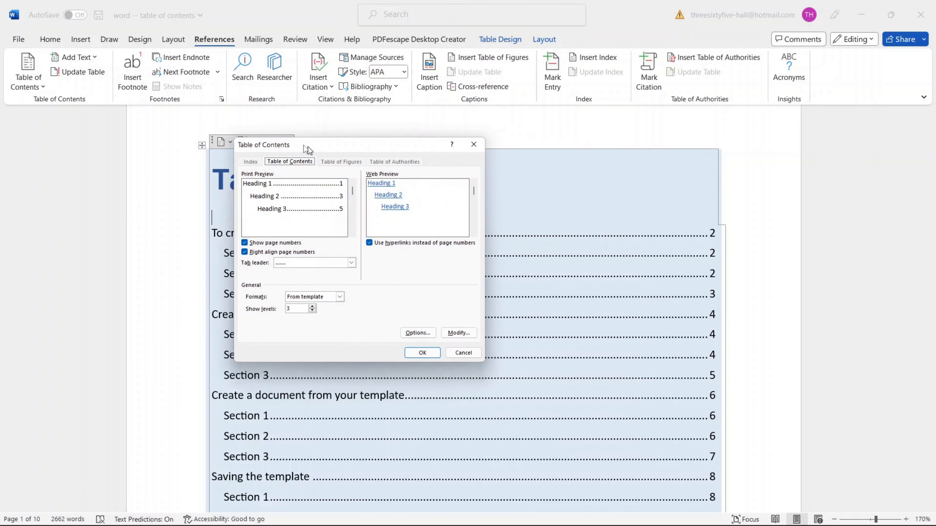
pyautogui.click(449, 333)
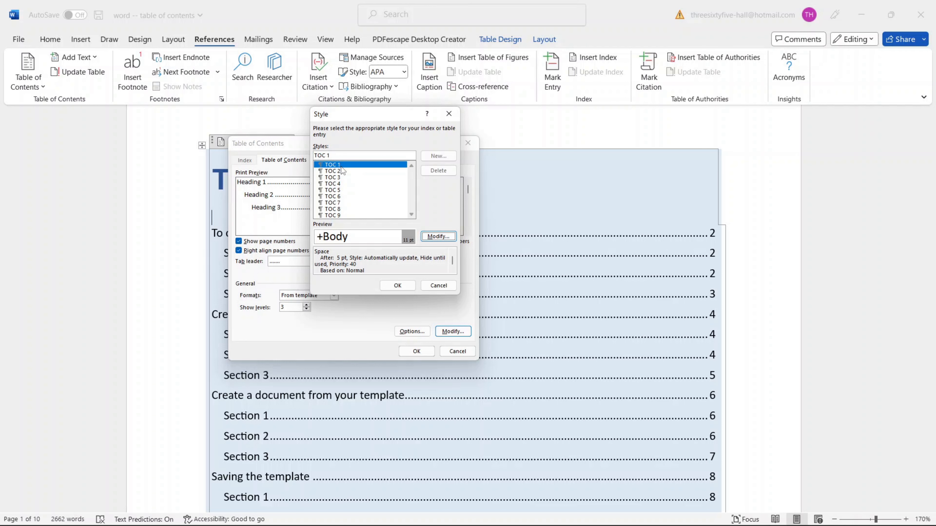
pyautogui.click(438, 237)
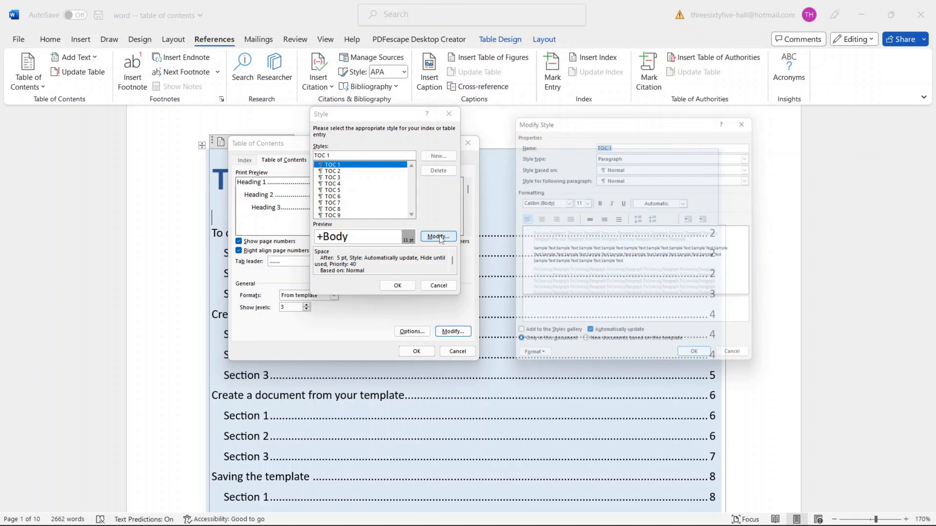
pyautogui.moveTo(546, 122); pyautogui.dragTo(282, 145)
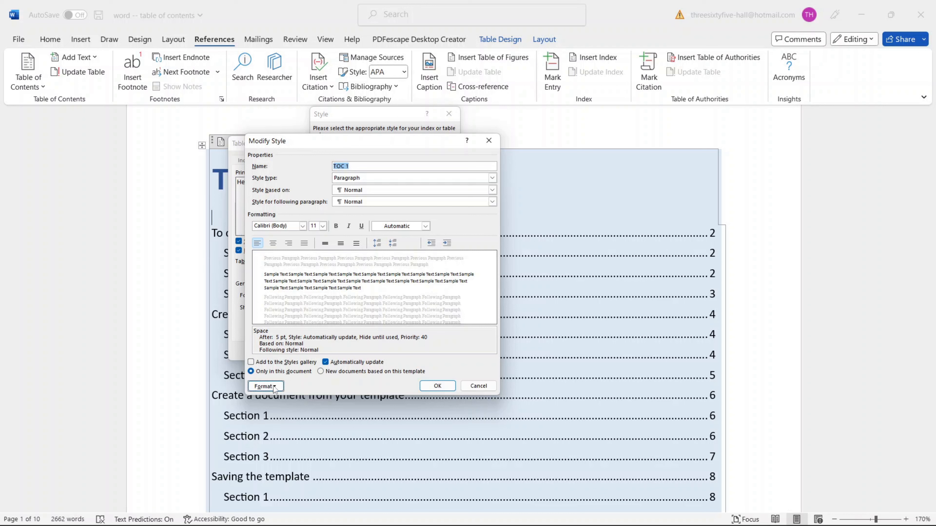
pyautogui.click(265, 387)
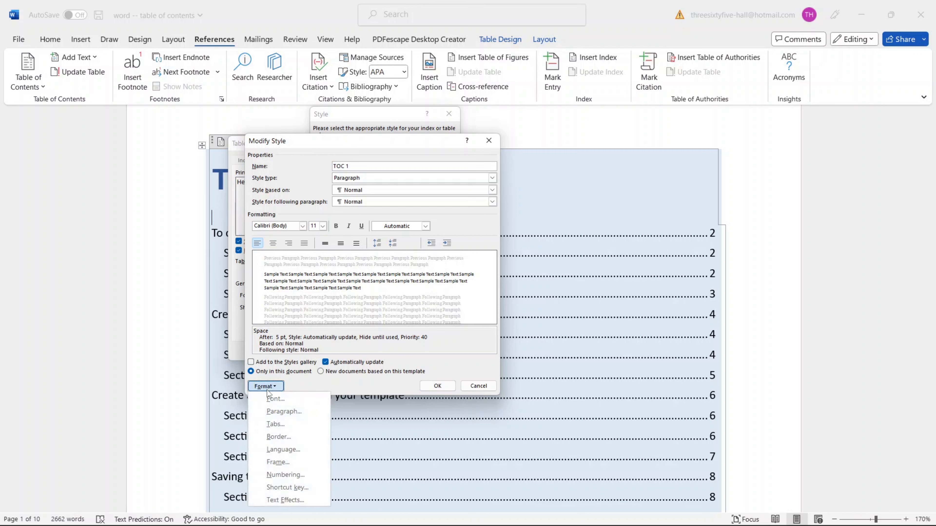
pyautogui.click(278, 437)
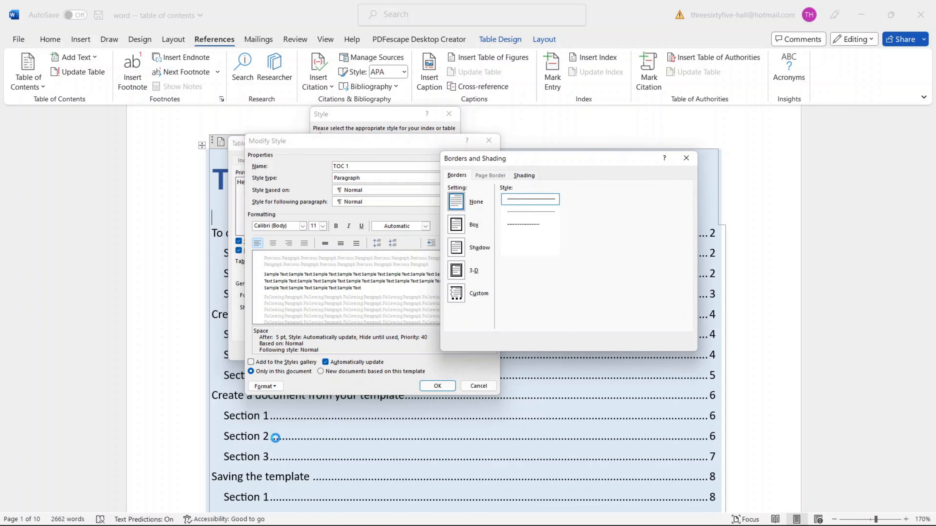
pyautogui.click(525, 177)
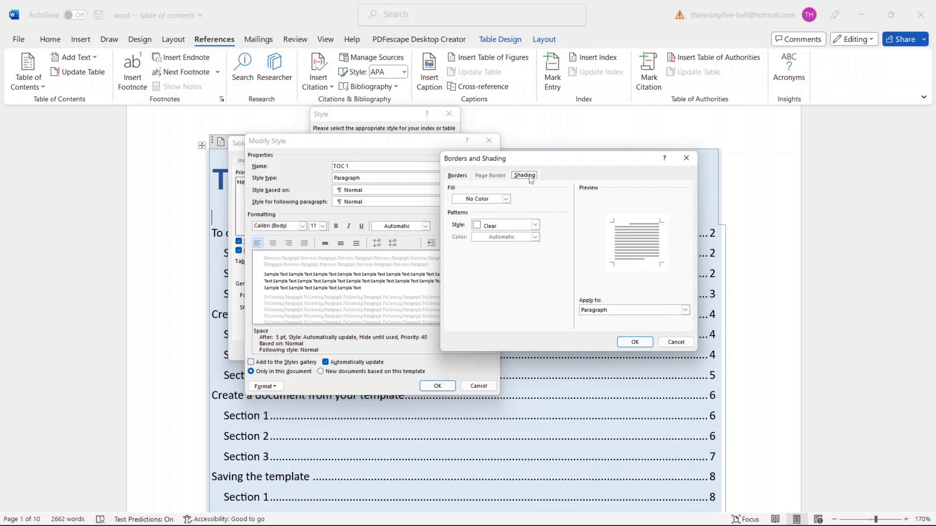
pyautogui.click(490, 199)
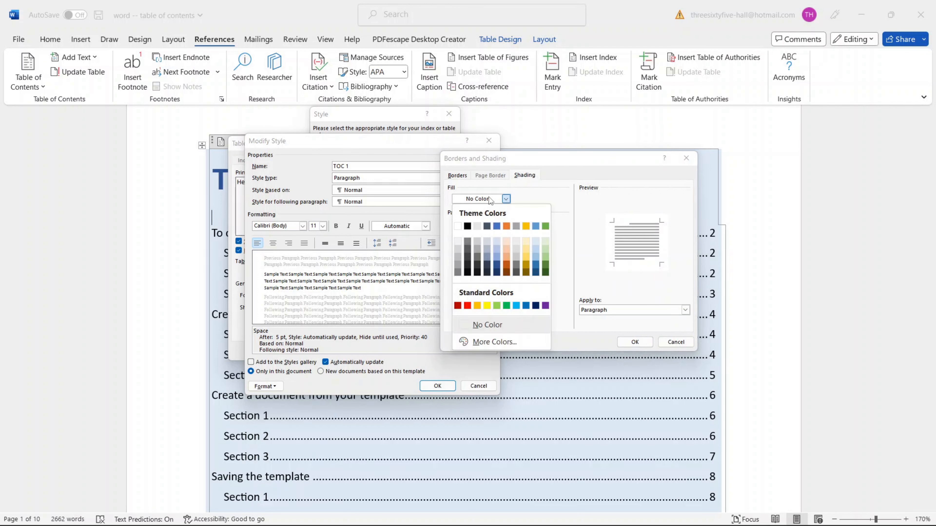
pyautogui.click(497, 226)
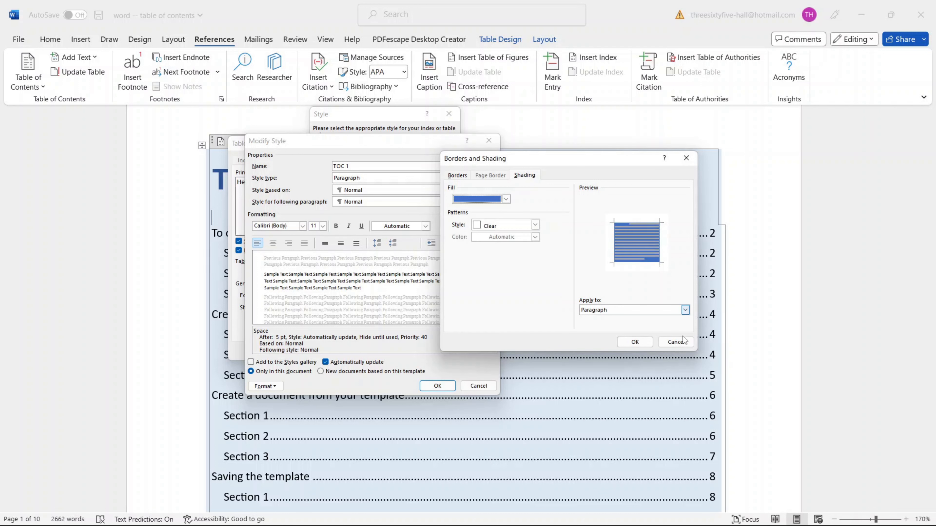
pyautogui.click(635, 342)
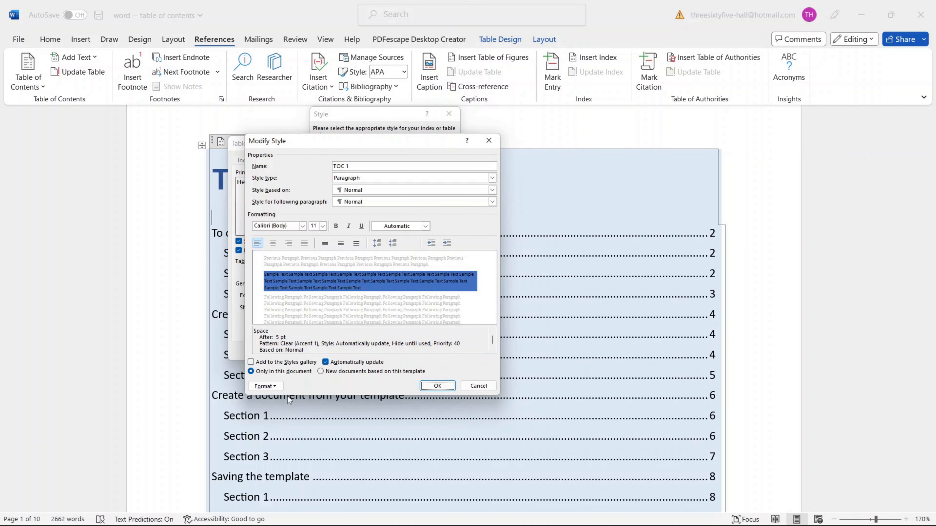
# Step: Set the TOC 1 style's font to bold Arial with all caps
pyautogui.click(265, 387)
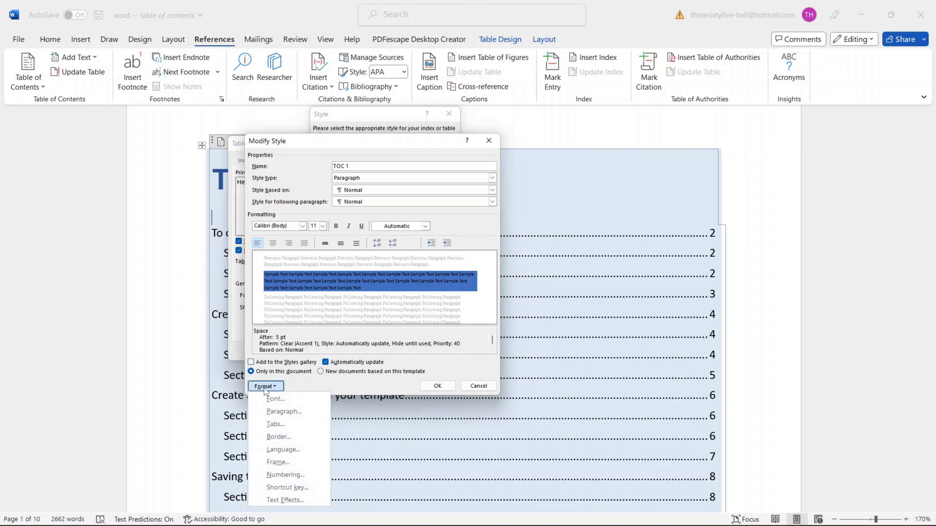
pyautogui.click(275, 399)
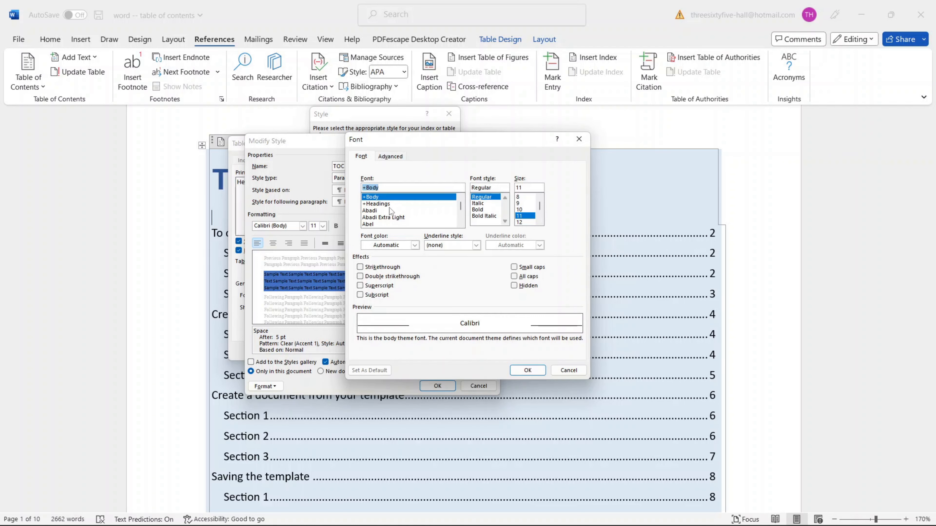
pyautogui.scroll(-1, 391, 211)
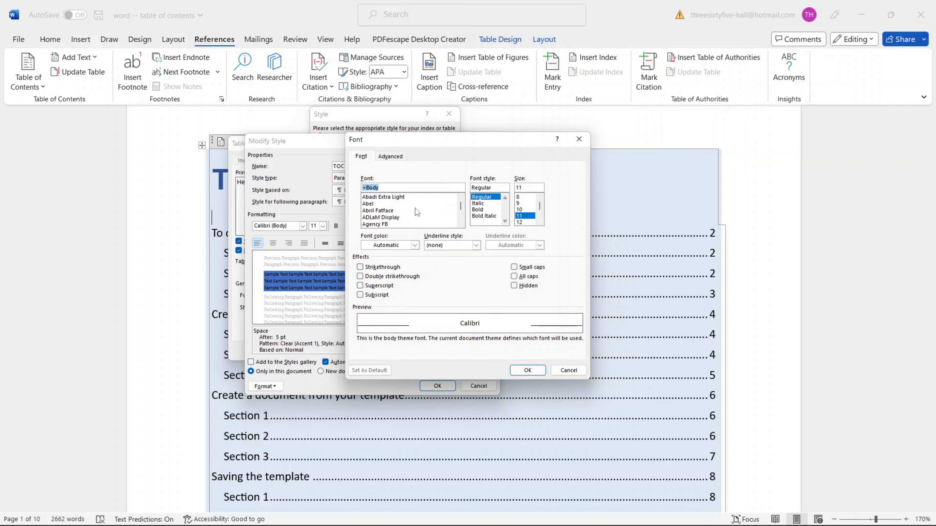
pyautogui.click(489, 210)
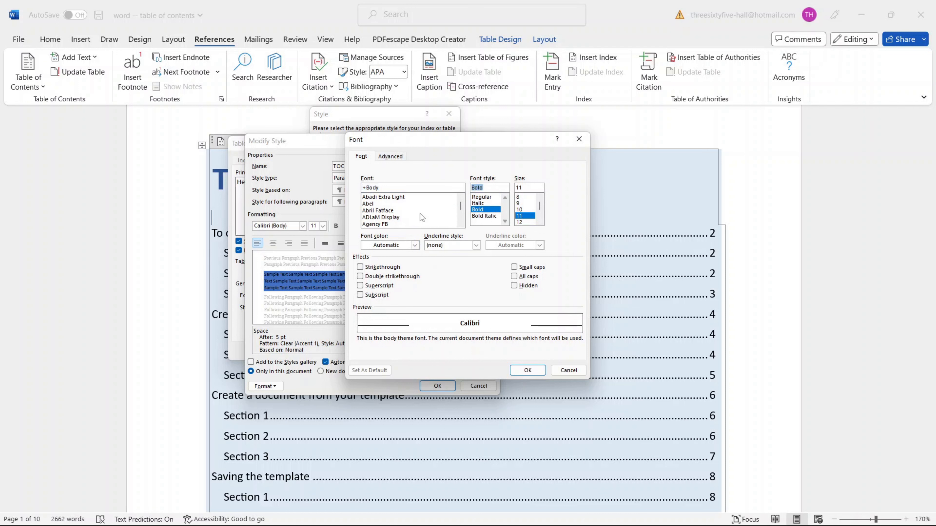
pyautogui.scroll(-2, 419, 213)
pyautogui.scroll(-3, 420, 213)
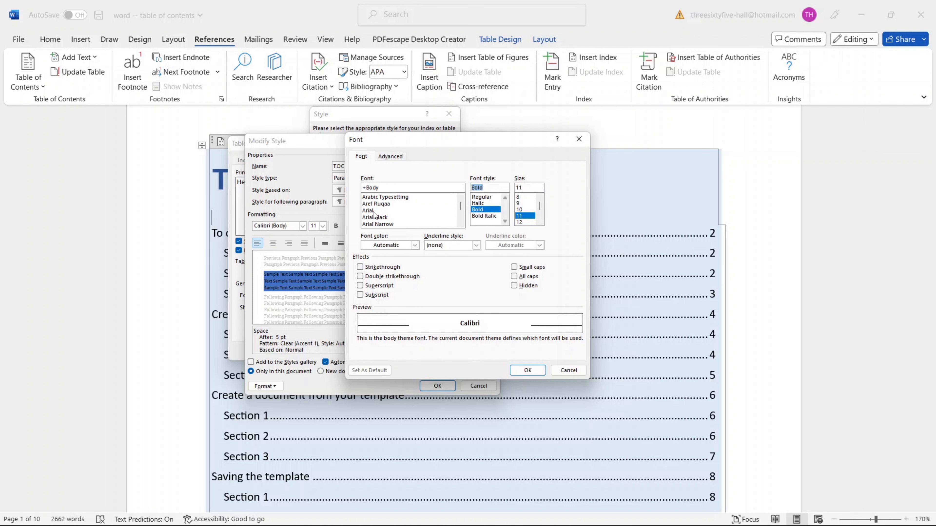
pyautogui.click(372, 211)
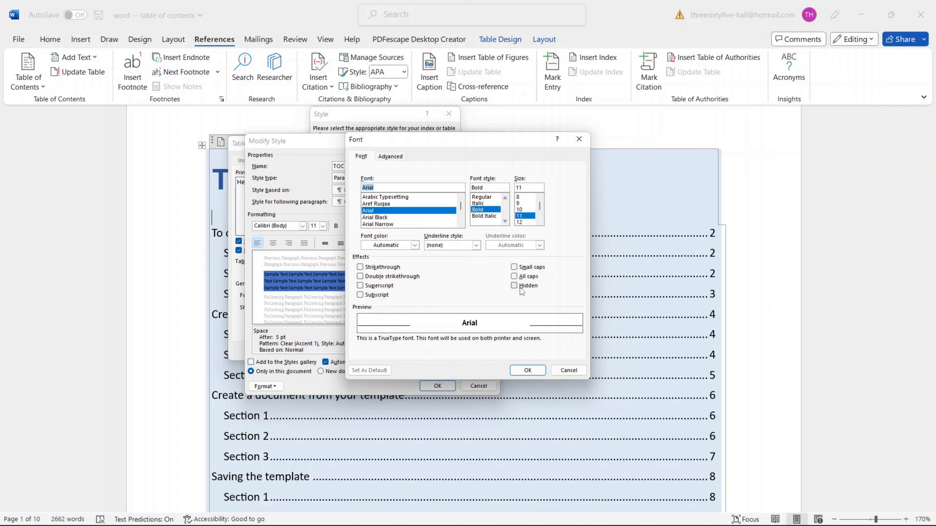
pyautogui.click(514, 276)
pyautogui.click(527, 372)
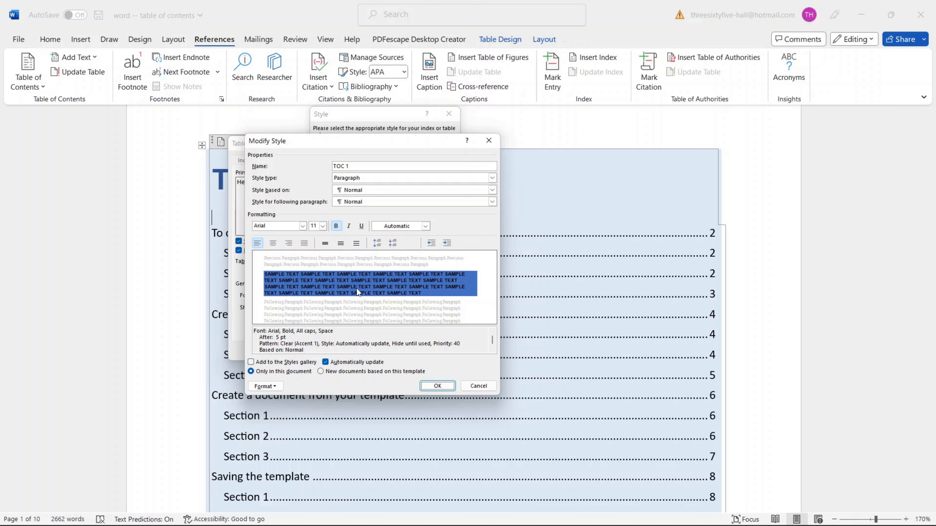
# Step: Give the TOC 1 style's text a solid white (Background 1) fill
pyautogui.click(269, 387)
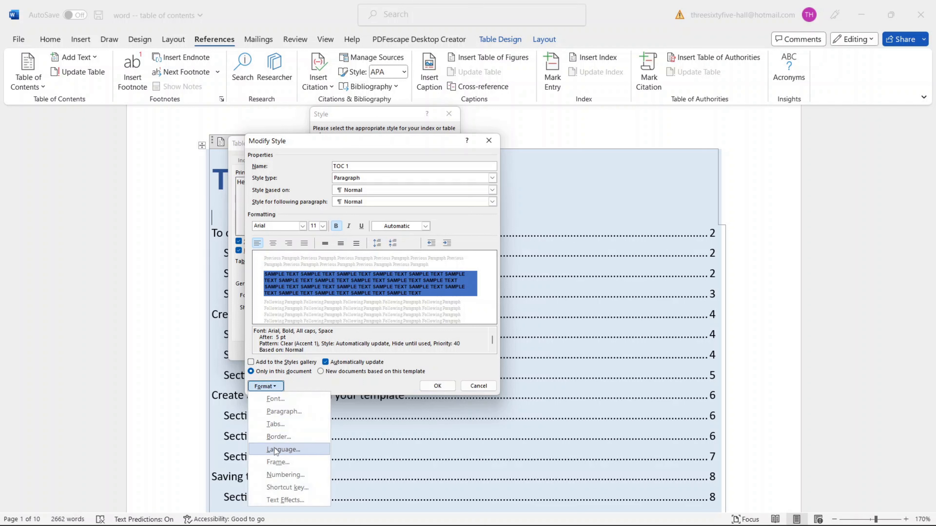
pyautogui.click(294, 500)
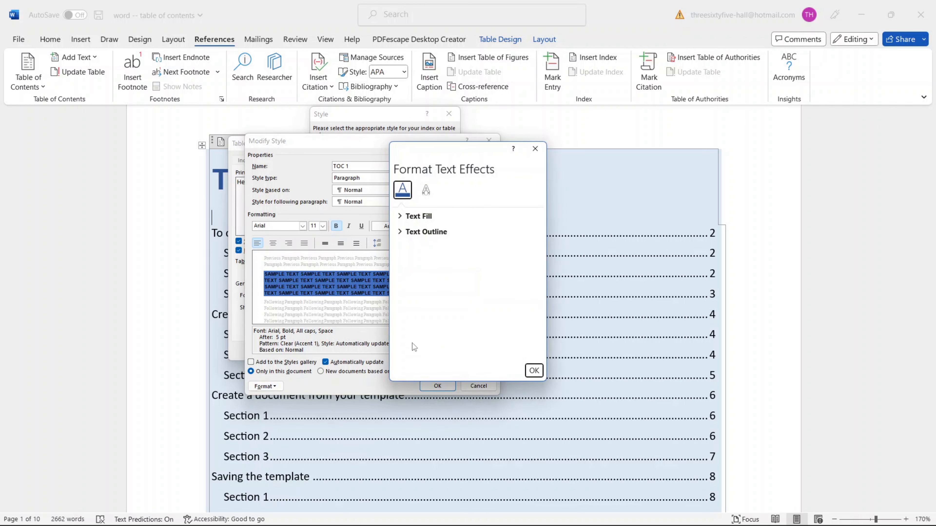
pyautogui.click(401, 217)
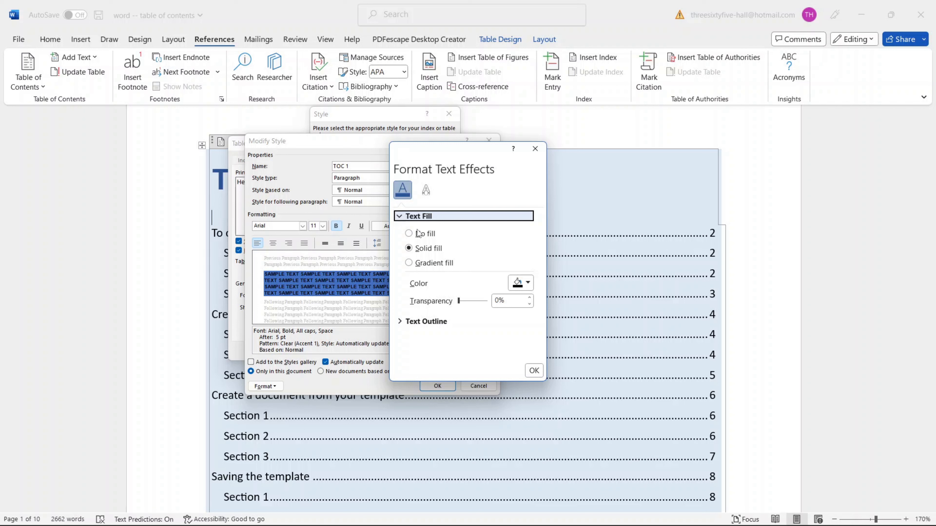
pyautogui.click(520, 283)
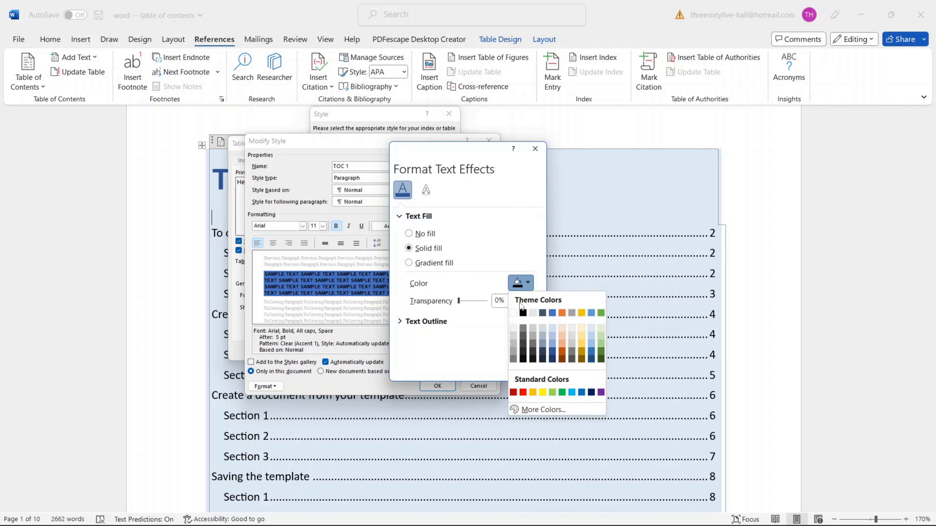
pyautogui.click(518, 314)
pyautogui.click(534, 368)
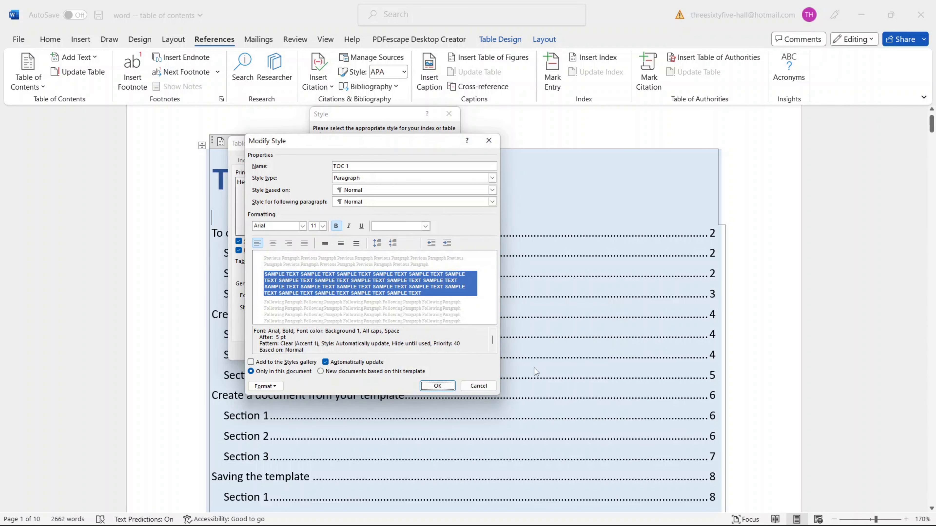
# Step: Confirm the TOC 1 style changes, replace the existing table of contents with Yes To All, and review the result
pyautogui.click(437, 386)
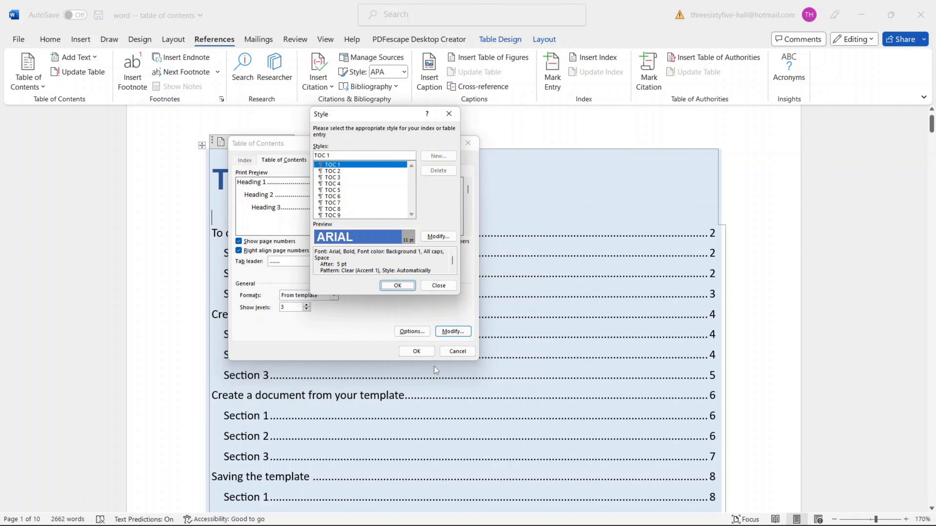
pyautogui.click(398, 286)
pyautogui.click(417, 352)
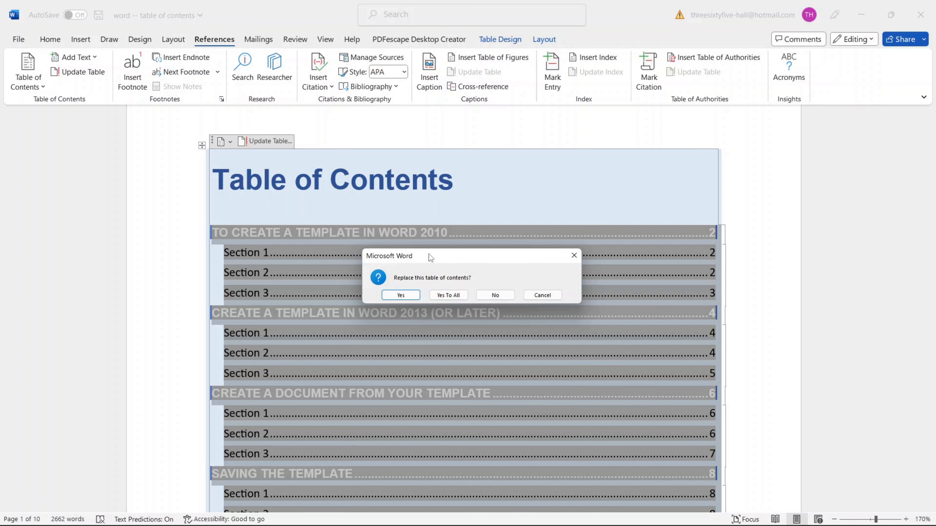
pyautogui.moveTo(428, 255); pyautogui.dragTo(318, 200)
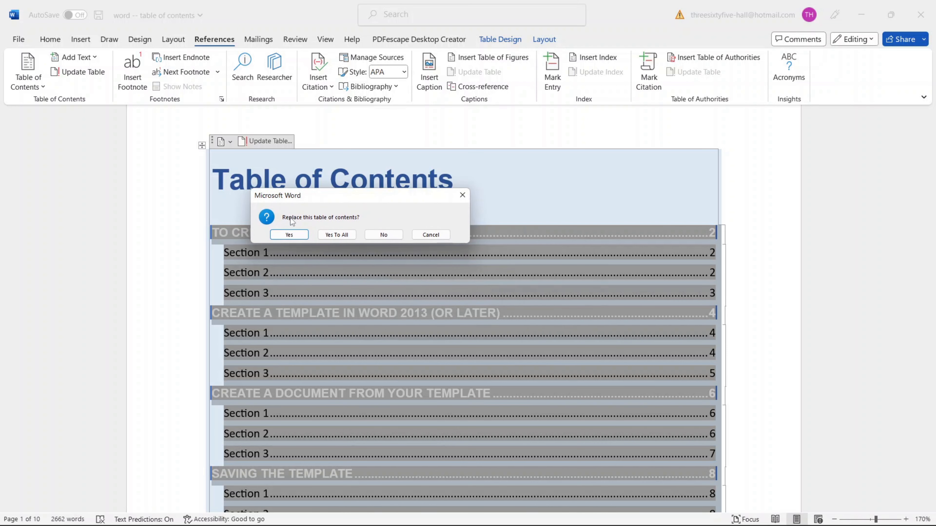
pyautogui.click(336, 235)
pyautogui.scroll(-2, 429, 190)
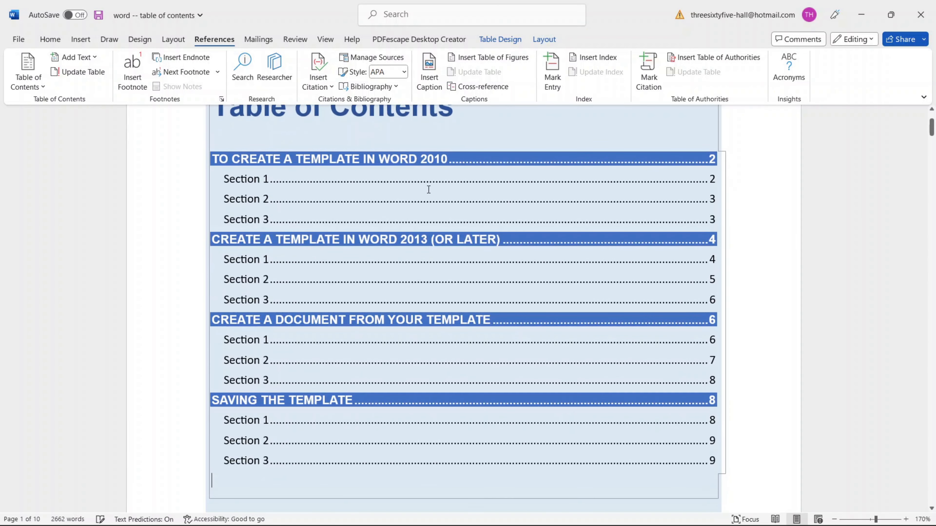
pyautogui.scroll(2, 341, 323)
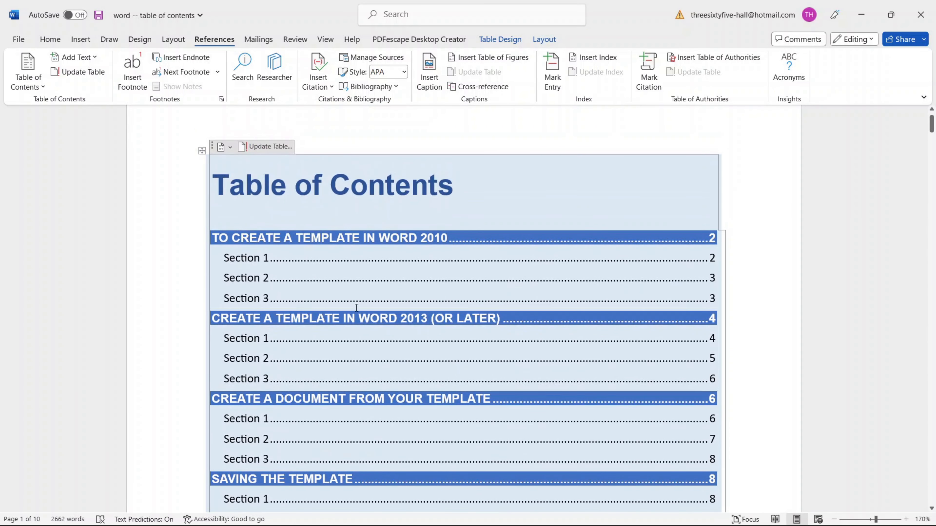
pyautogui.scroll(-1, 357, 318)
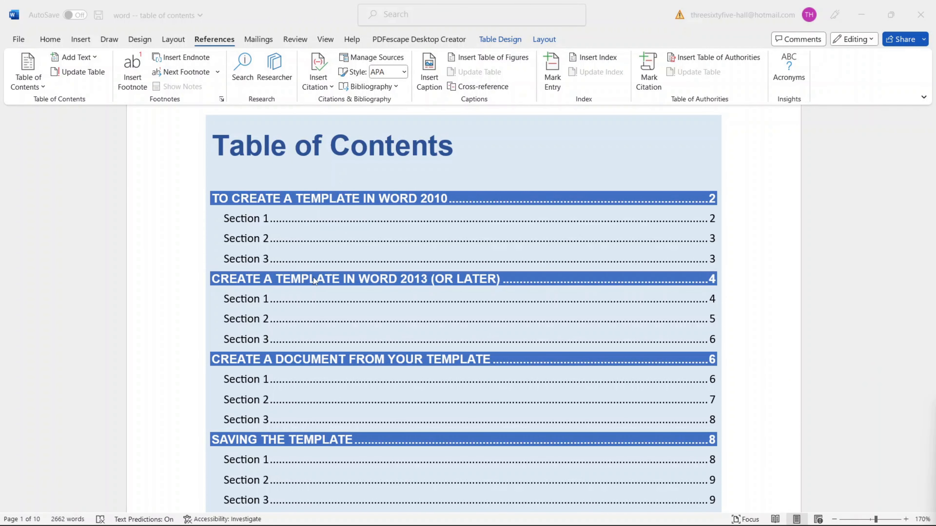
# Step: Modify the custom table of contents' TOC 1 entry style to use 20 pt paragraph spacing before
pyautogui.click(277, 170)
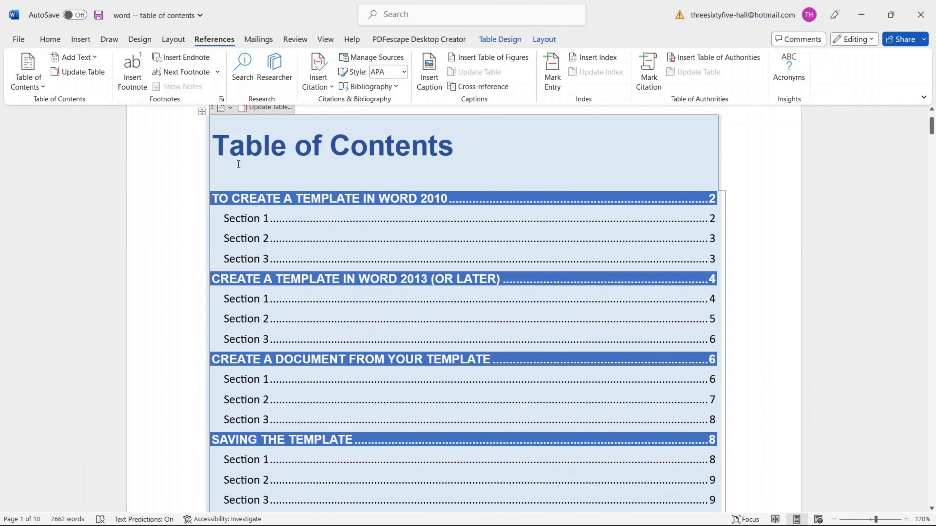
pyautogui.click(29, 78)
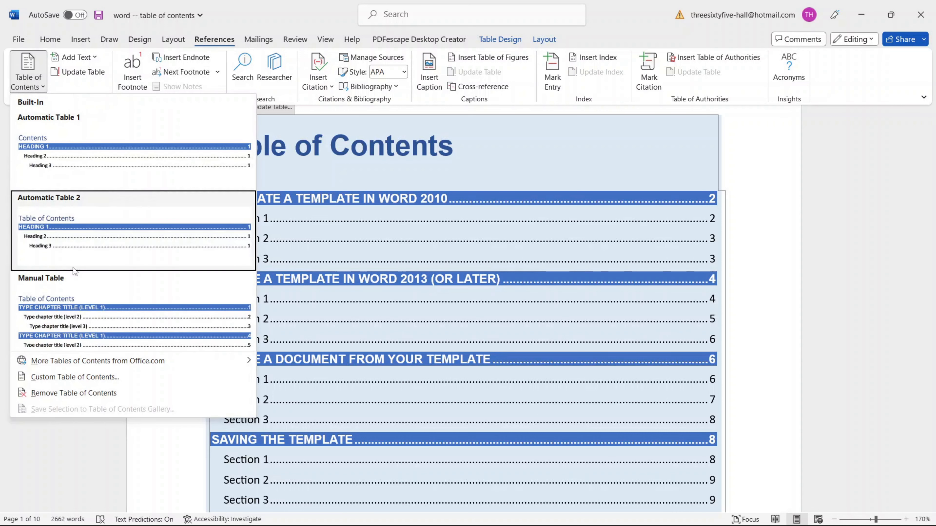
pyautogui.click(59, 377)
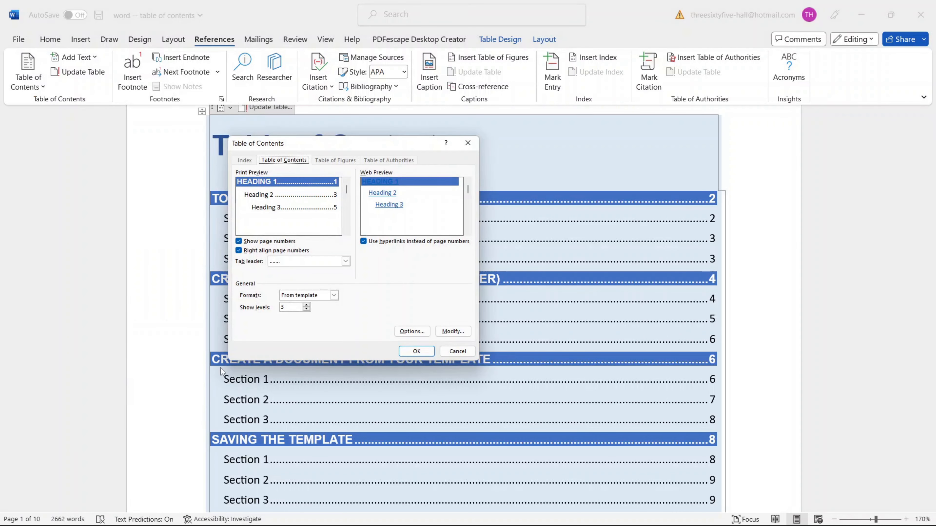
pyautogui.click(452, 331)
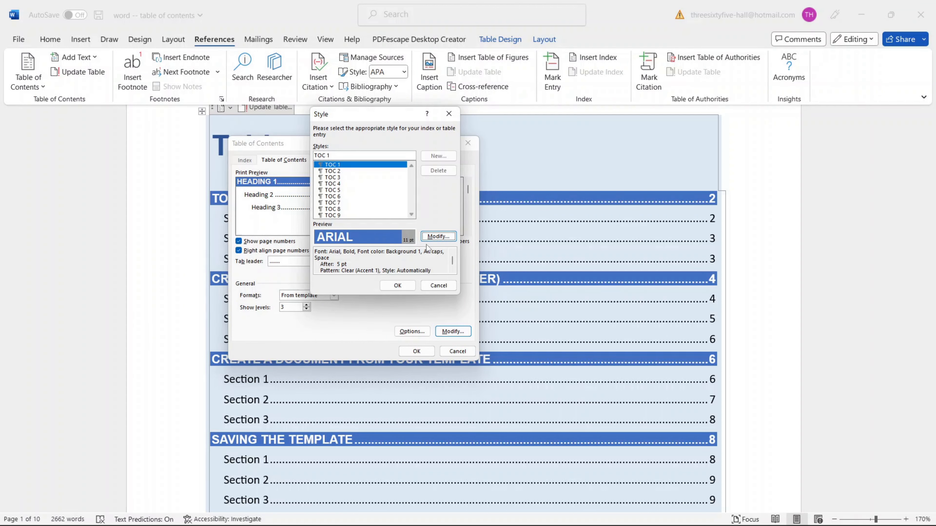
pyautogui.click(438, 237)
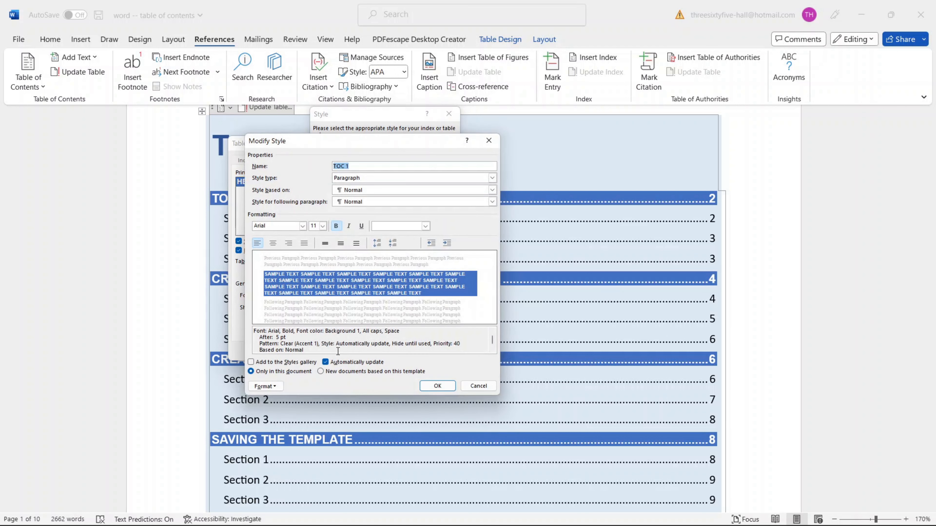
pyautogui.click(264, 387)
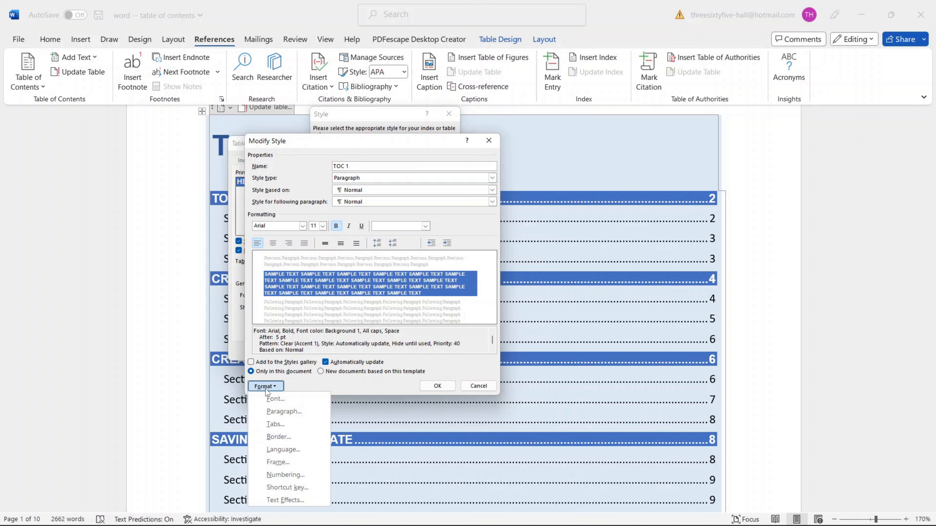
pyautogui.click(287, 412)
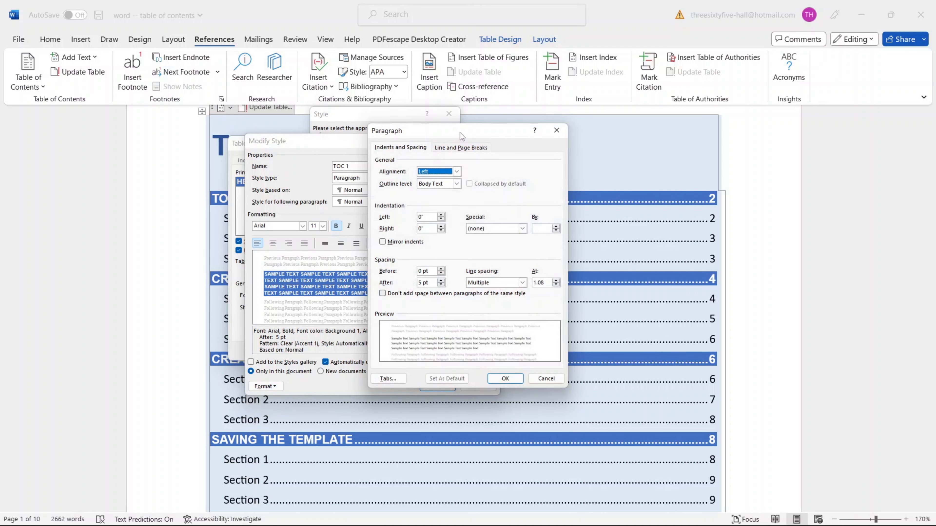
pyautogui.moveTo(459, 133); pyautogui.dragTo(401, 118)
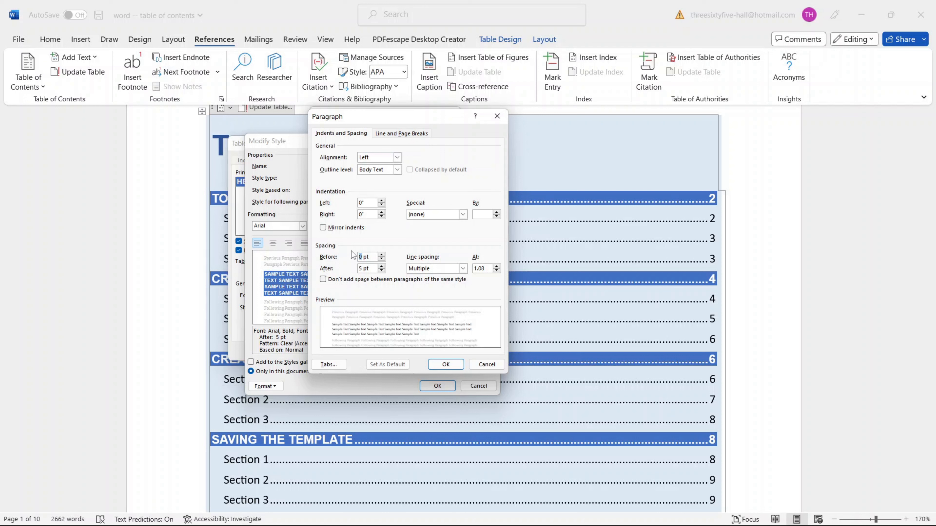
pyautogui.write('20')
pyautogui.click(372, 268)
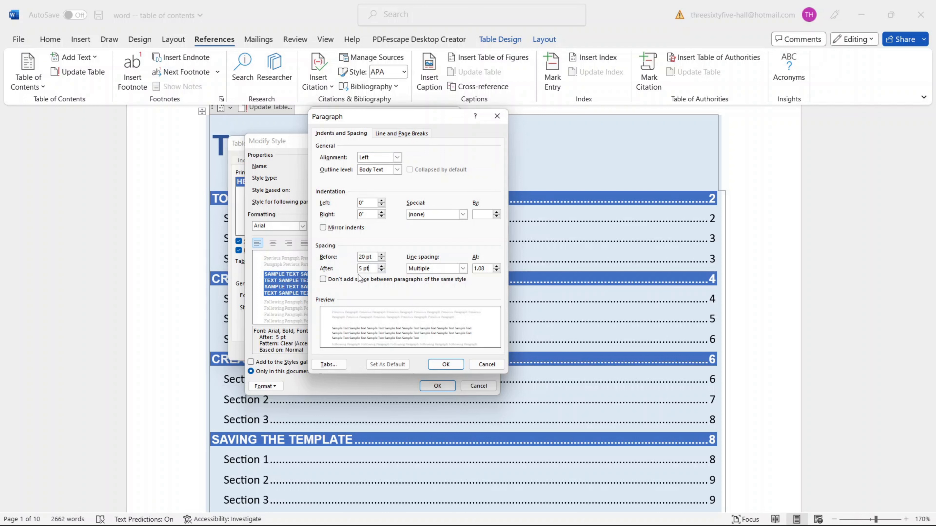
pyautogui.click(446, 364)
# Step: Confirm the TOC 1 spacing change, replace the table of contents with Yes To All, and review the entries
pyautogui.click(438, 386)
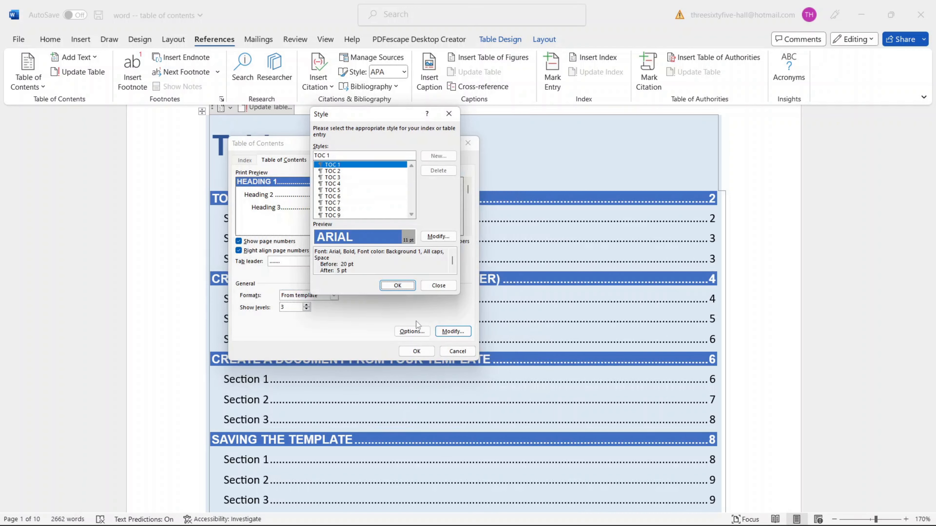
pyautogui.click(404, 289)
pyautogui.click(416, 351)
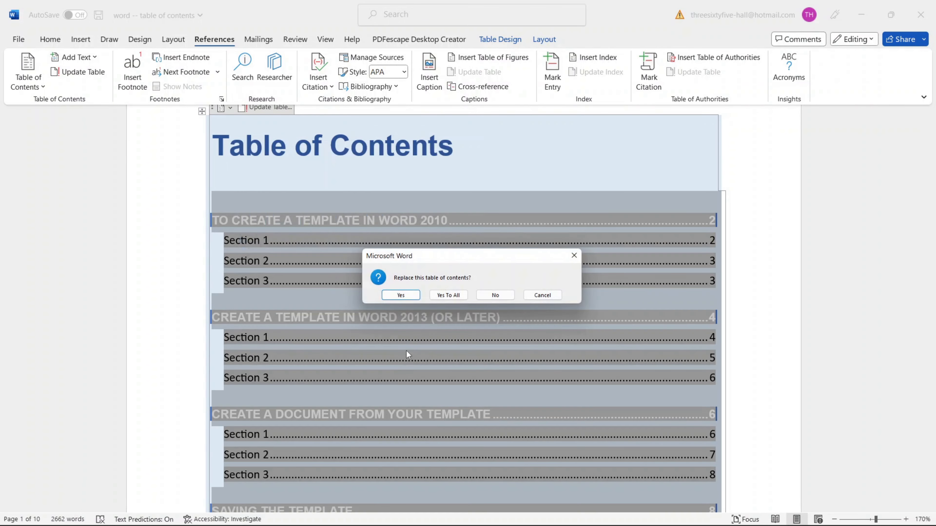
pyautogui.click(442, 296)
pyautogui.scroll(-3, 442, 296)
pyautogui.scroll(3, 410, 250)
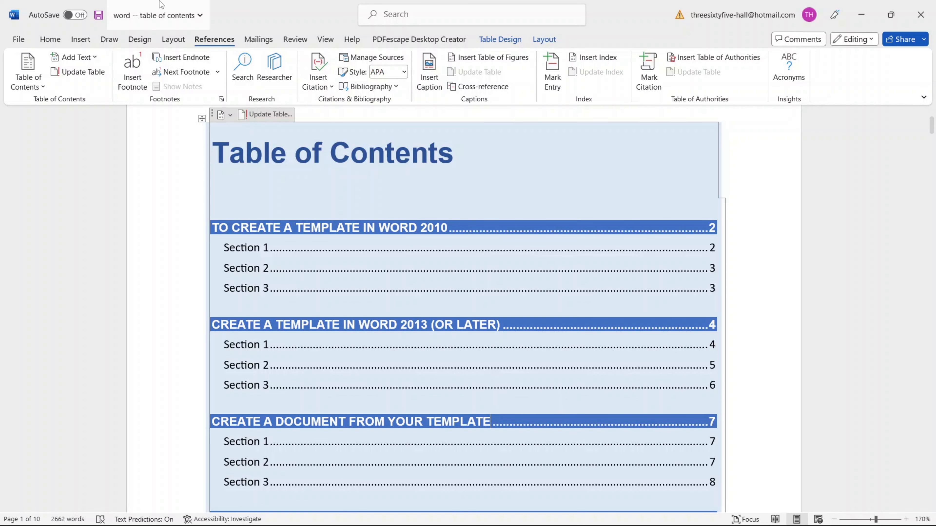
# Step: Add a Box paragraph border to the custom table of contents' TOC 1 entry style
pyautogui.click(25, 88)
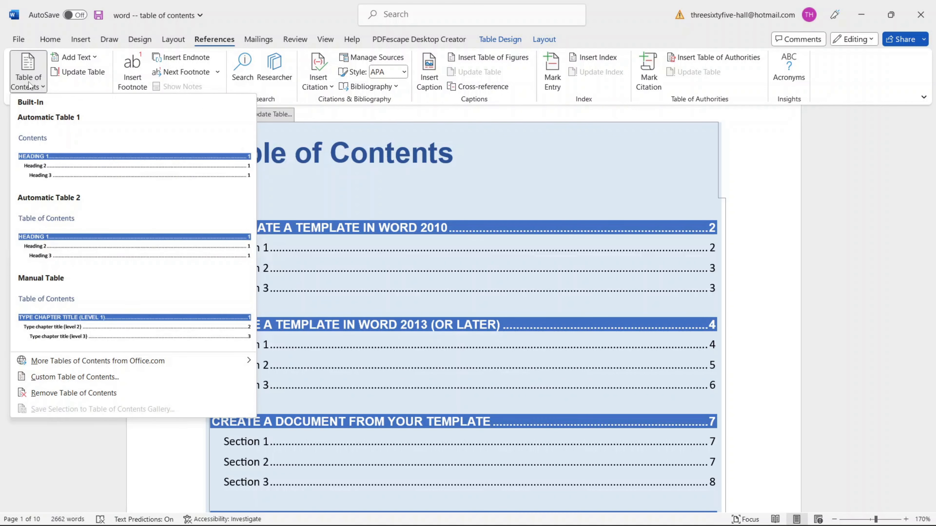
pyautogui.click(36, 376)
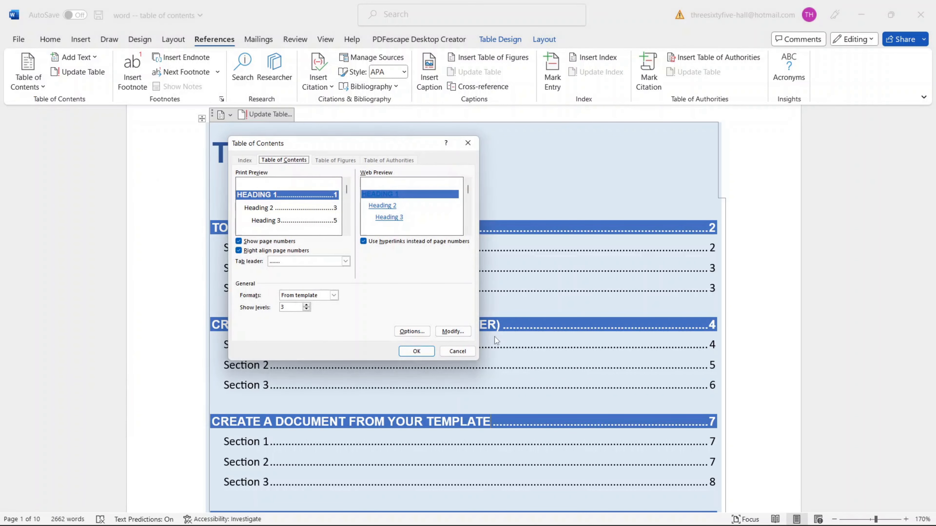
pyautogui.click(453, 331)
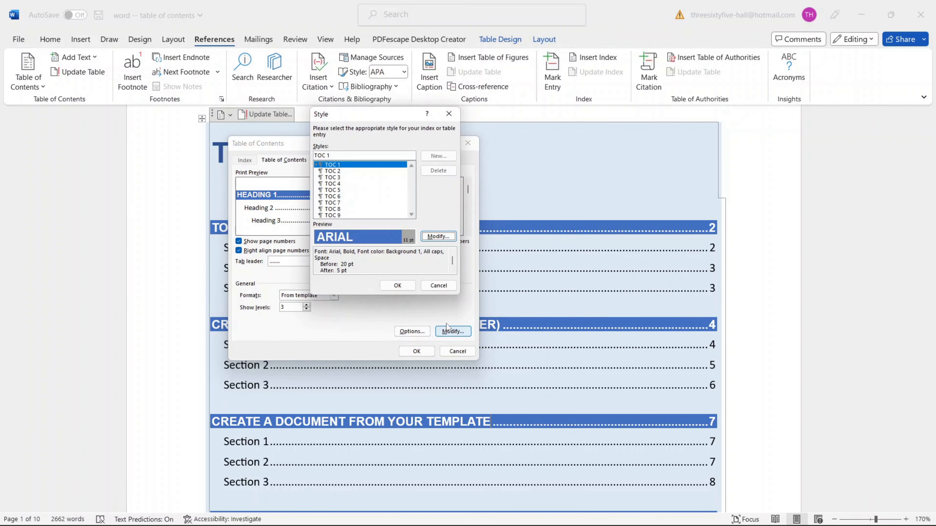
pyautogui.click(437, 237)
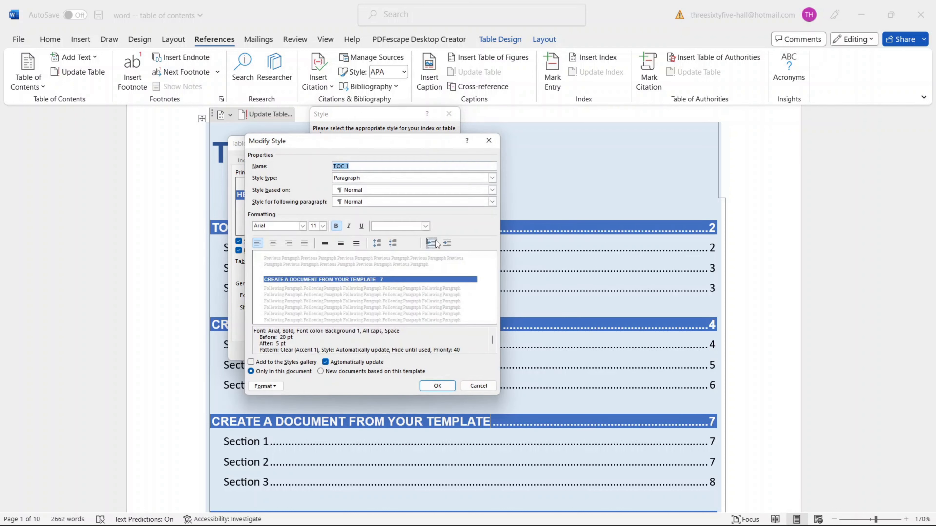
pyautogui.click(267, 387)
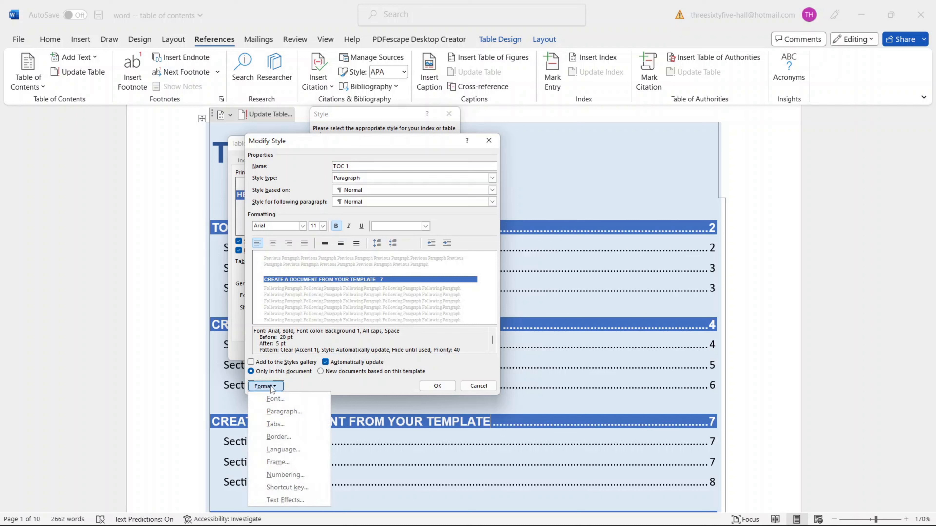
pyautogui.click(278, 437)
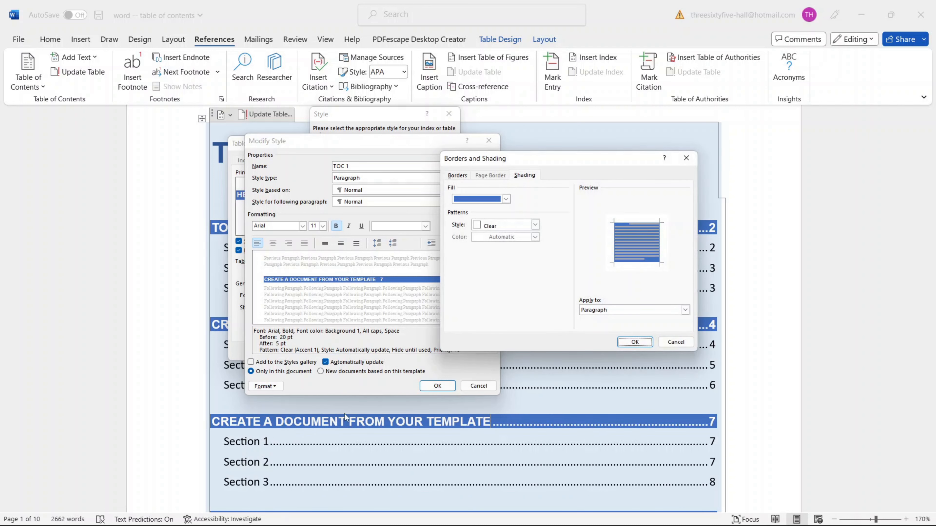
pyautogui.click(458, 176)
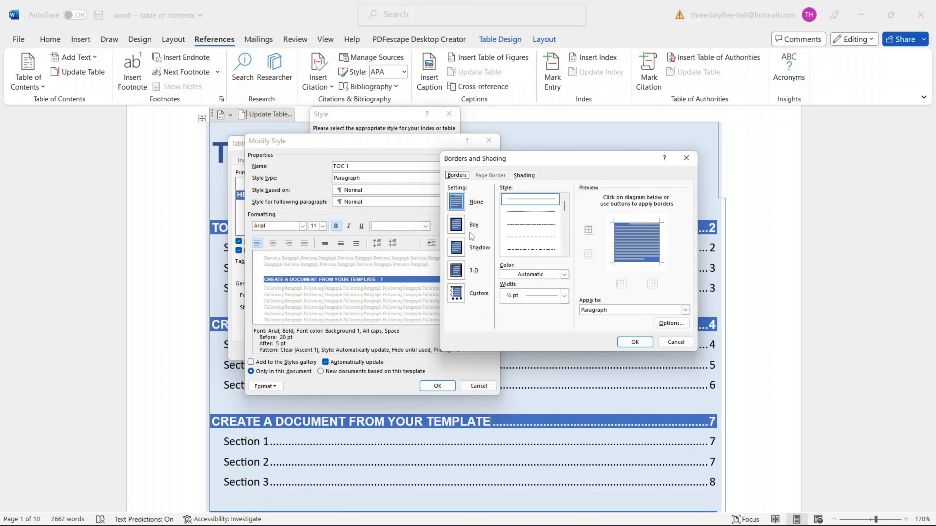
pyautogui.click(456, 224)
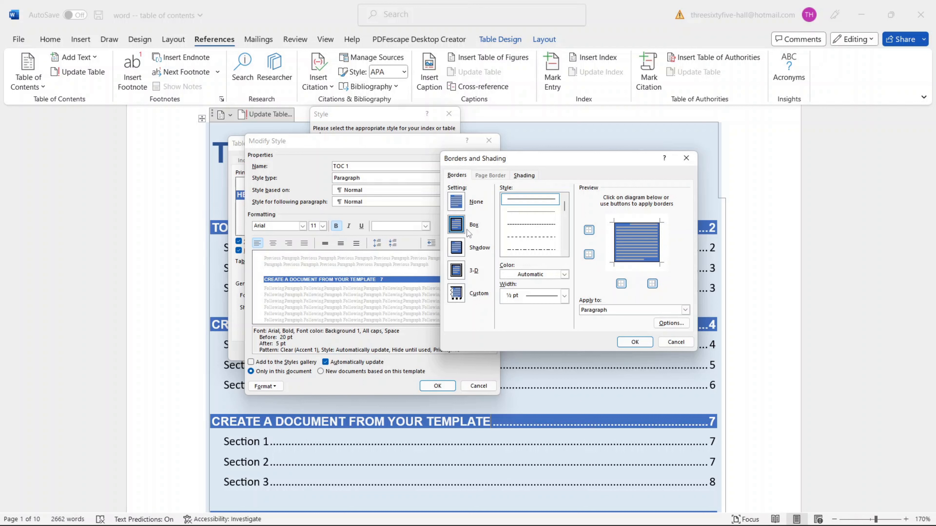
# Step: Set the TOC 1 box border to 2 ¼ pt width and the same blue as the entry shading
pyautogui.click(530, 298)
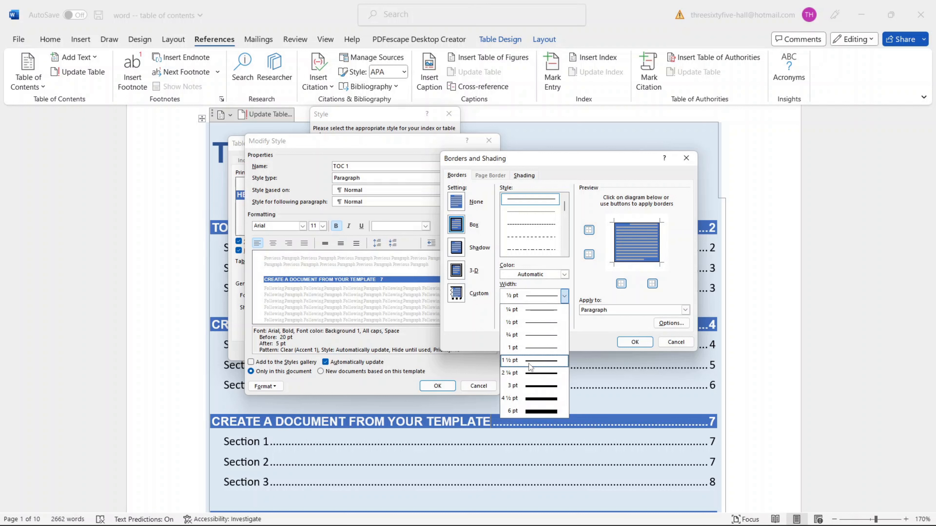
pyautogui.click(525, 374)
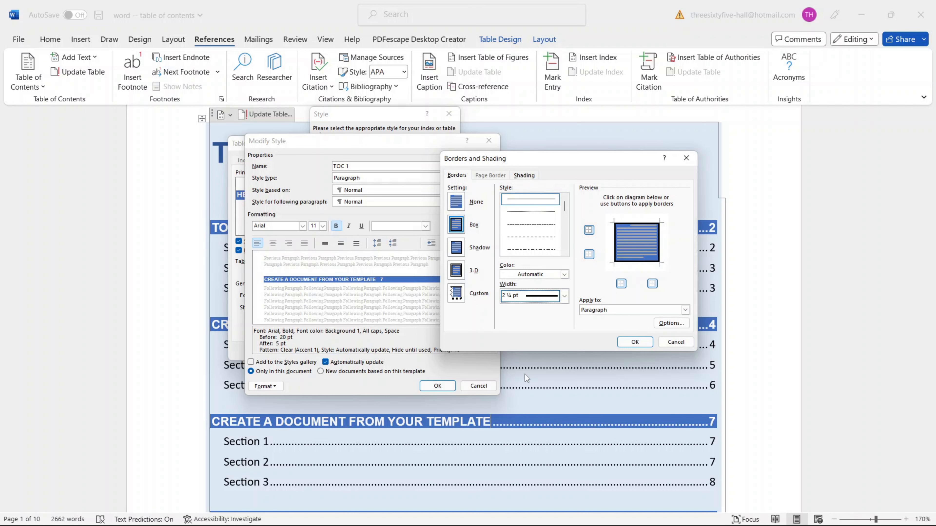
pyautogui.click(551, 277)
pyautogui.click(545, 318)
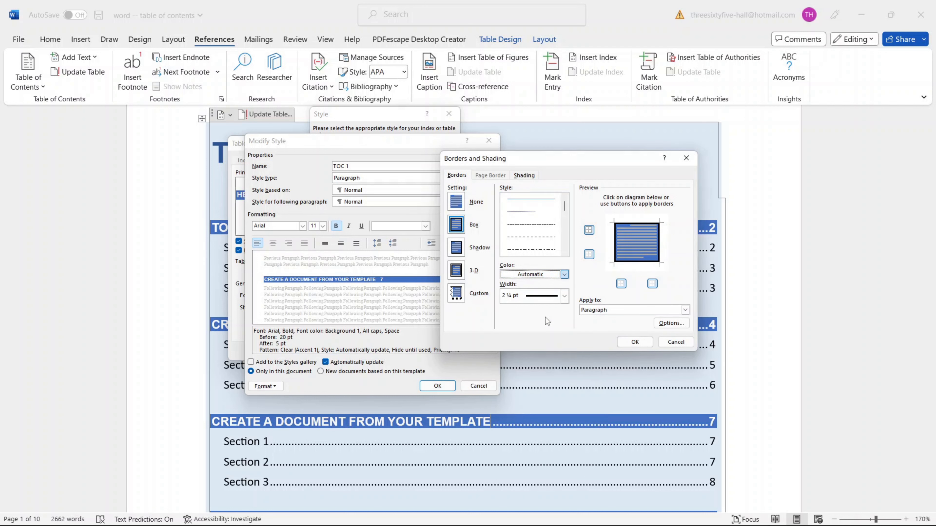
pyautogui.click(634, 342)
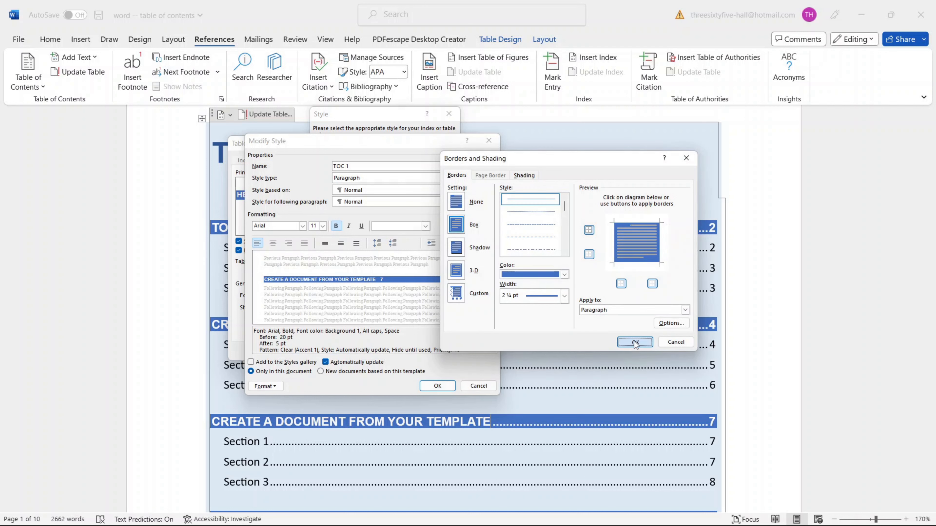
# Step: Confirm the TOC 1 border changes and replace the existing table of contents
pyautogui.click(451, 386)
pyautogui.click(409, 291)
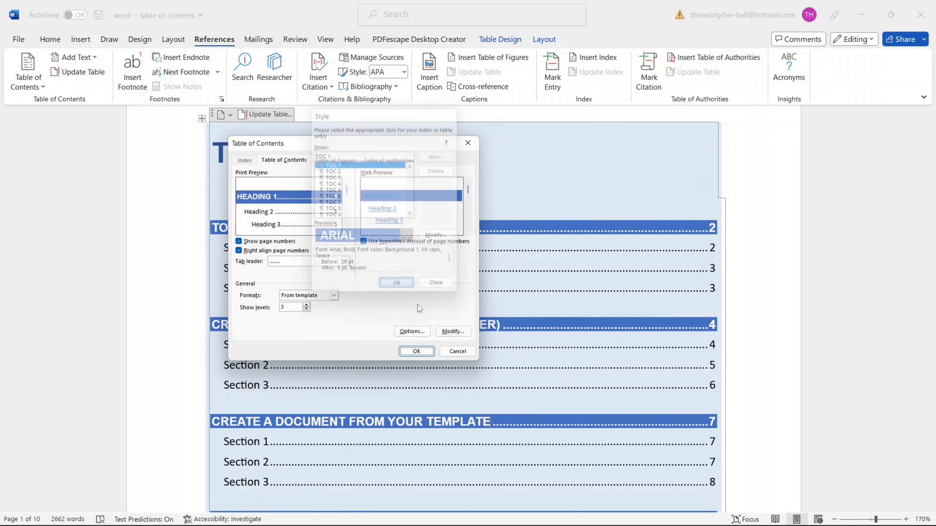
pyautogui.click(424, 351)
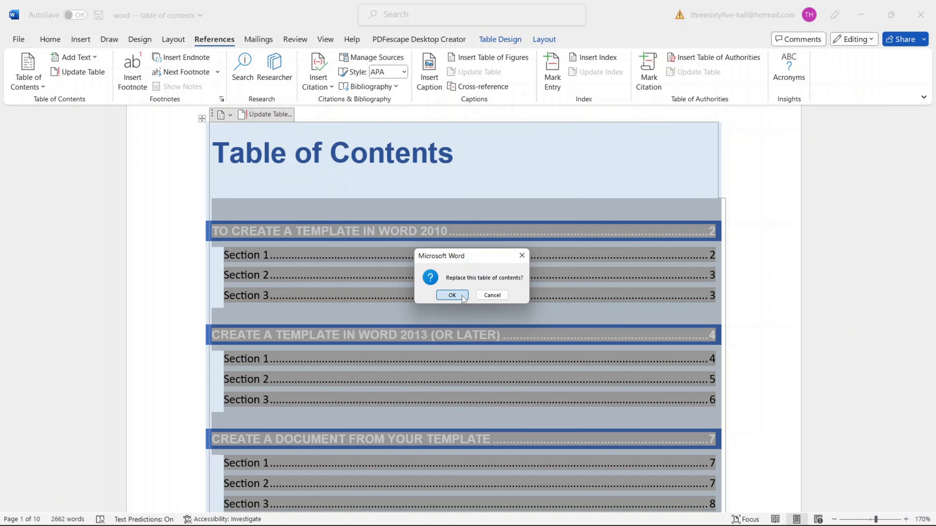
pyautogui.click(462, 297)
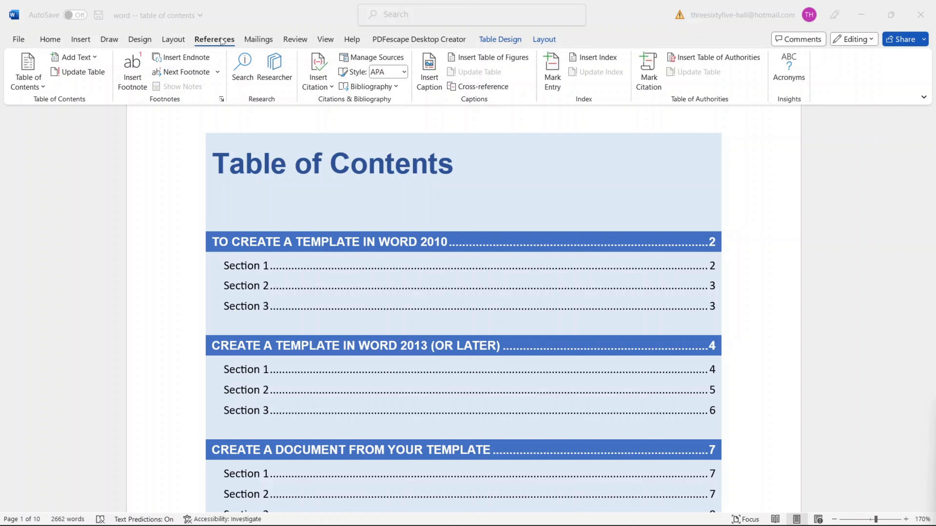
# Step: Set the font of the custom table of contents' TOC 2 entry style to 10 pt Italic
pyautogui.click(22, 80)
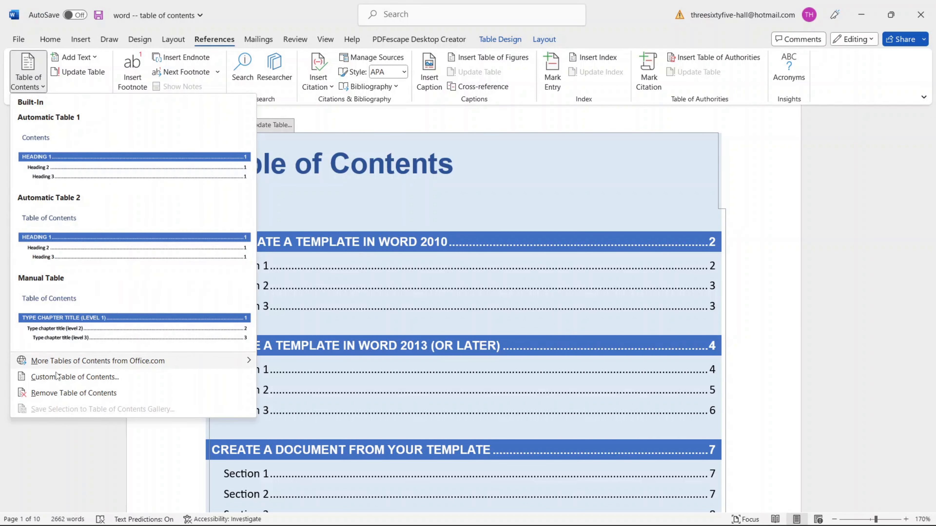
pyautogui.click(59, 377)
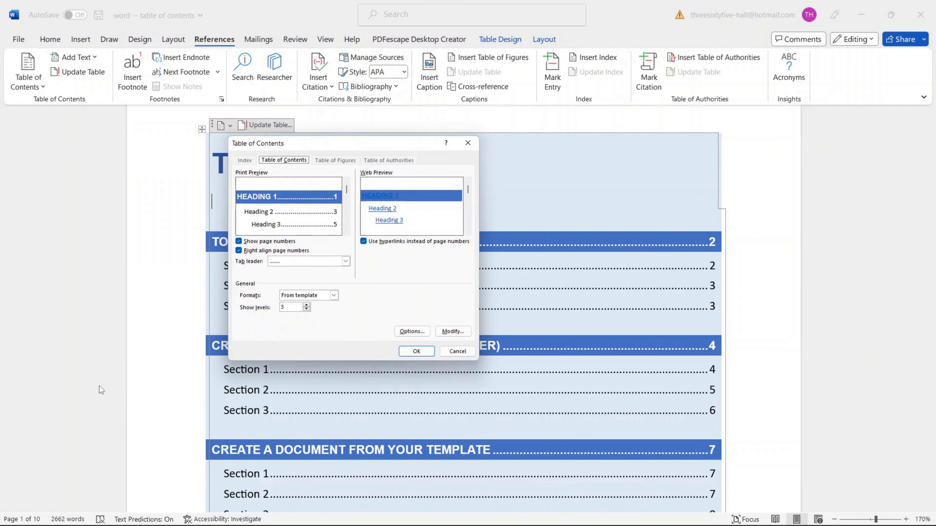
pyautogui.click(462, 333)
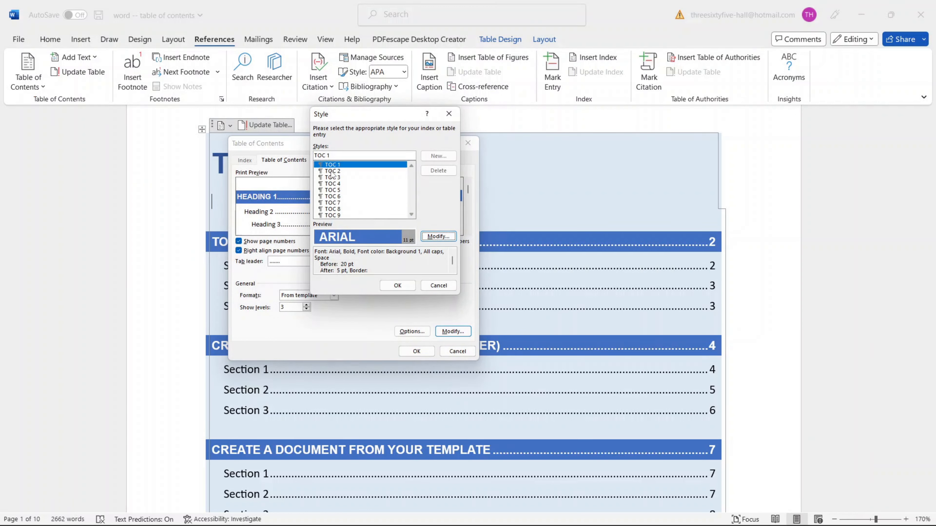
pyautogui.click(333, 172)
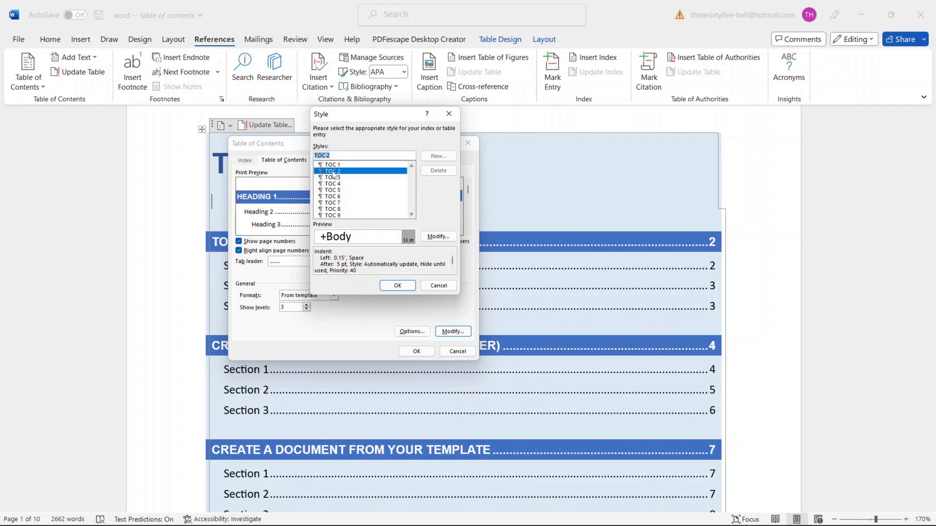
pyautogui.click(442, 238)
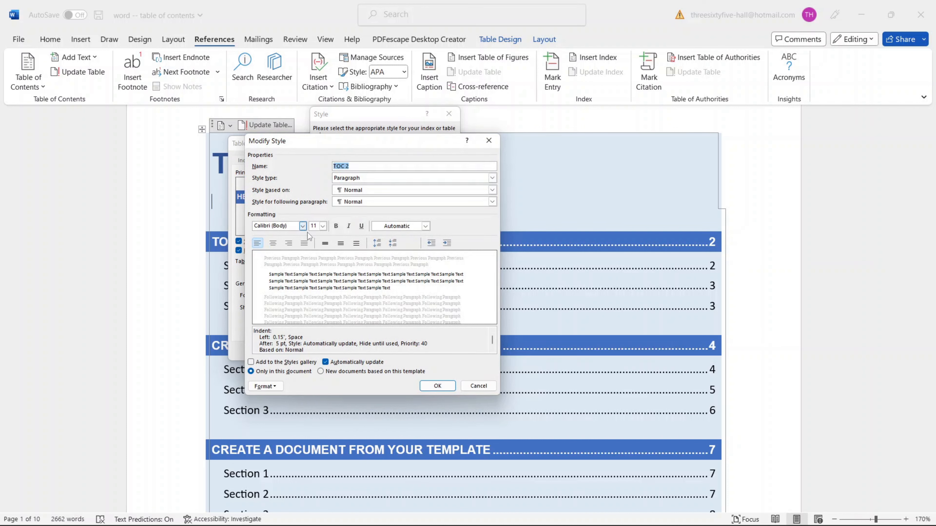
pyautogui.click(264, 387)
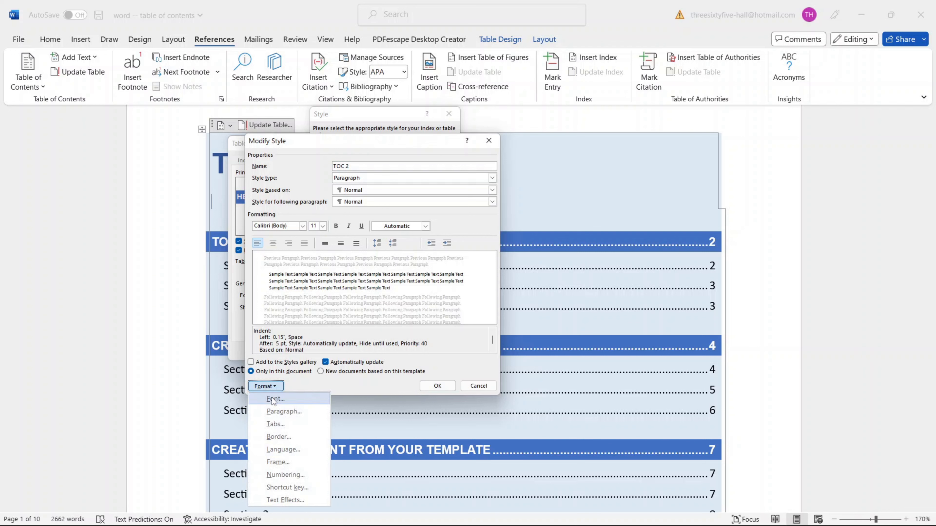
pyautogui.click(273, 400)
pyautogui.moveTo(413, 148); pyautogui.dragTo(274, 126)
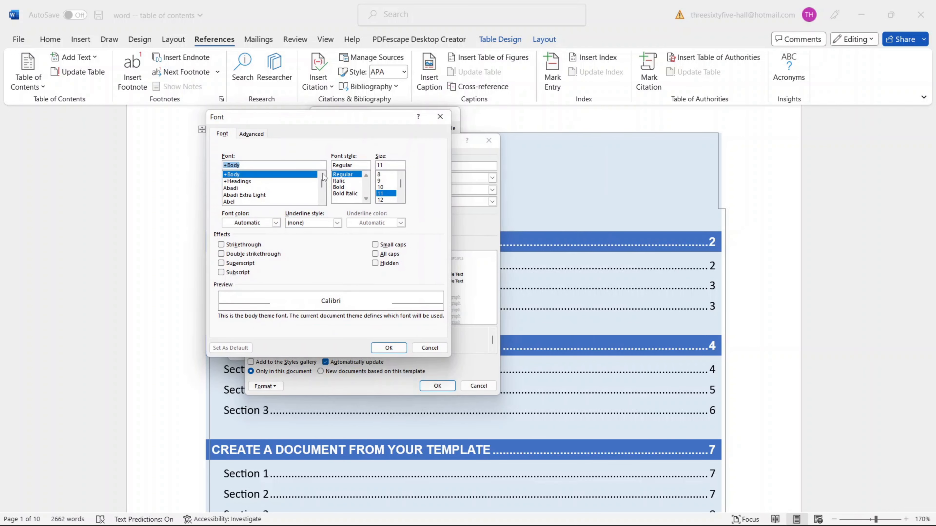
pyautogui.click(382, 188)
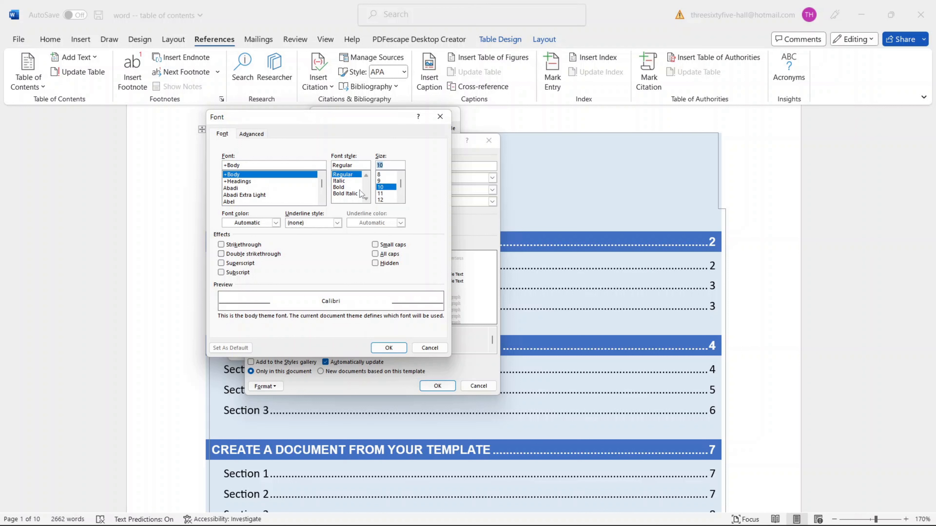
pyautogui.click(342, 181)
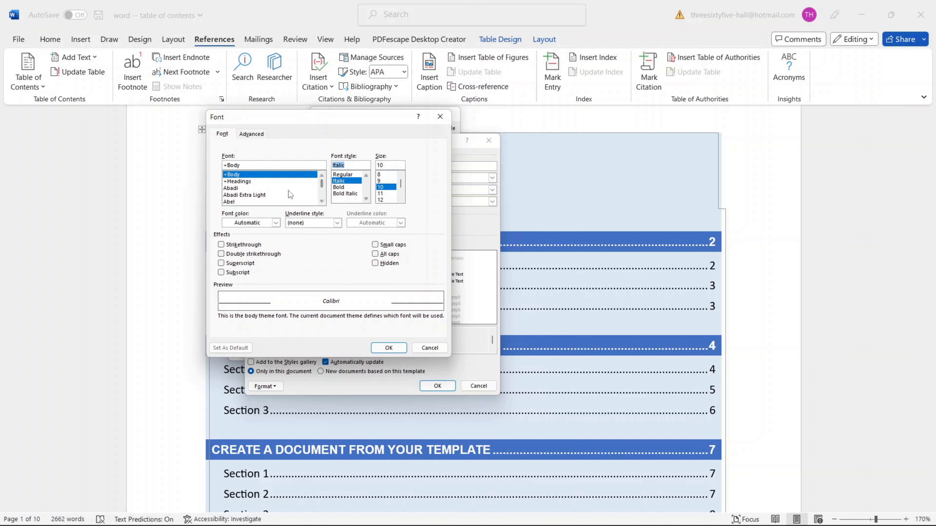
# Step: Change the TOC 2 entry style's font to Arial and confirm the style modification
pyautogui.scroll(-6, 290, 195)
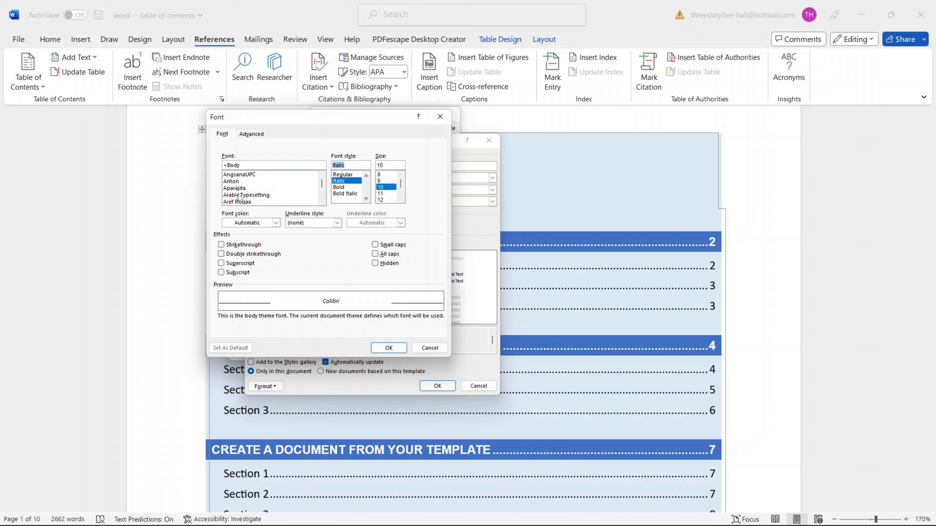
pyautogui.scroll(-1, 238, 197)
pyautogui.click(232, 189)
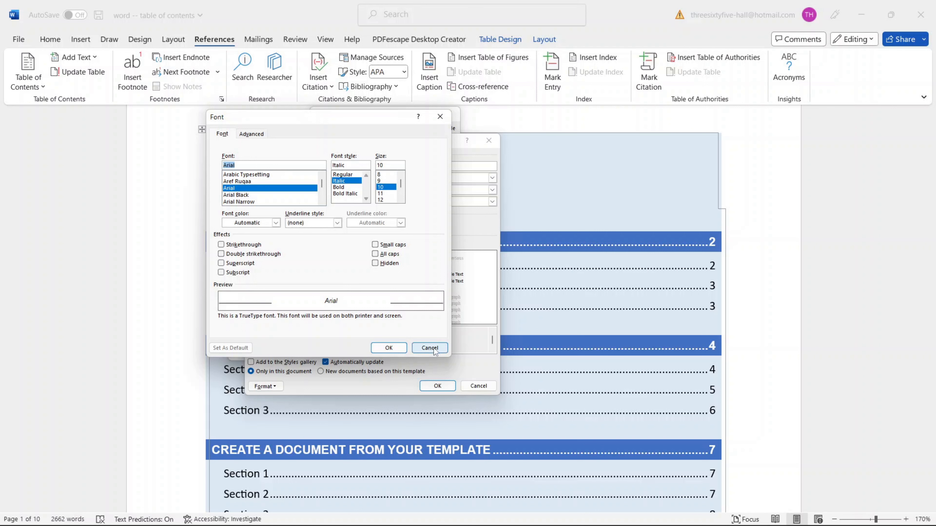
pyautogui.click(380, 349)
pyautogui.click(435, 385)
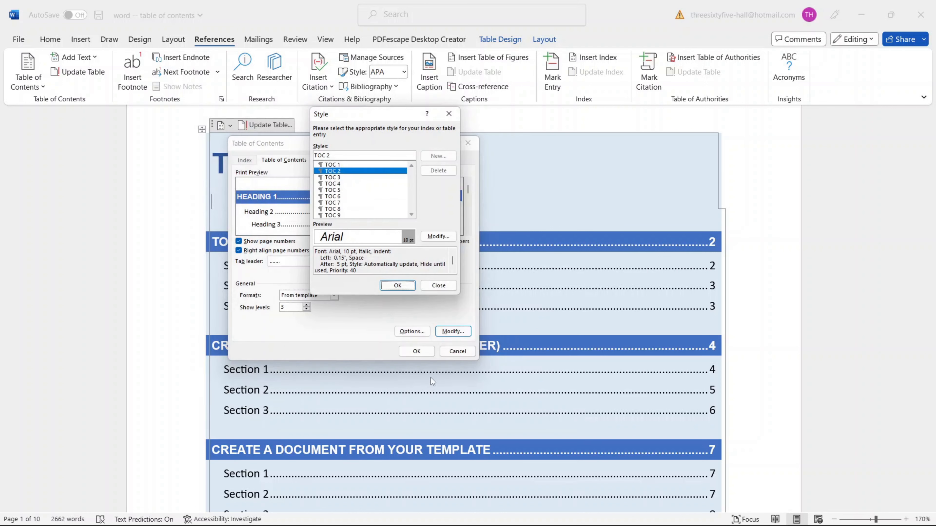
# Step: Replace the existing table of contents with the restyled TOC 2 entries and review the whole shaded table
pyautogui.click(394, 286)
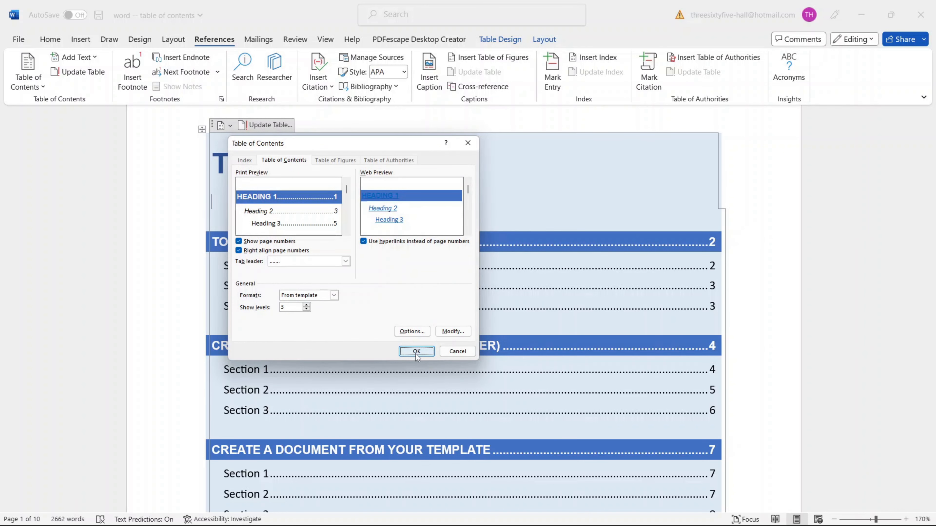
pyautogui.click(416, 352)
pyautogui.click(443, 295)
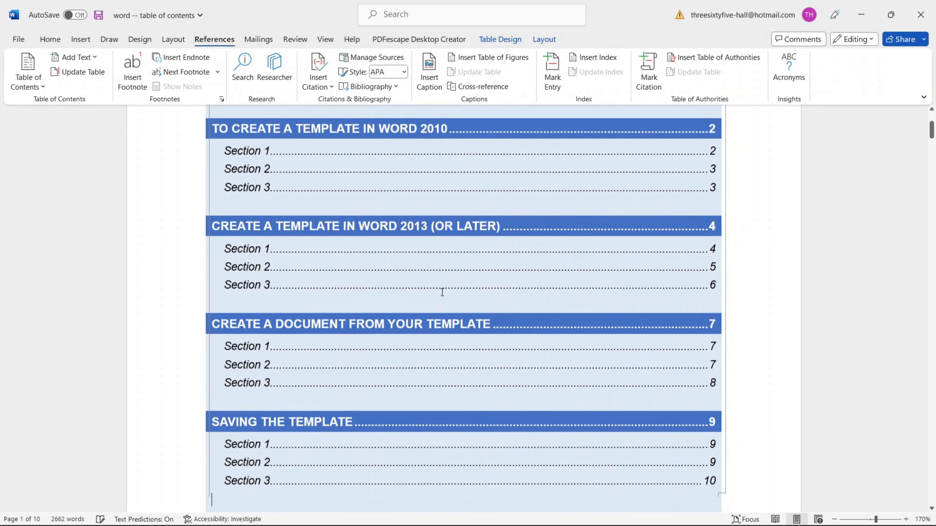
pyautogui.scroll(3, 402, 324)
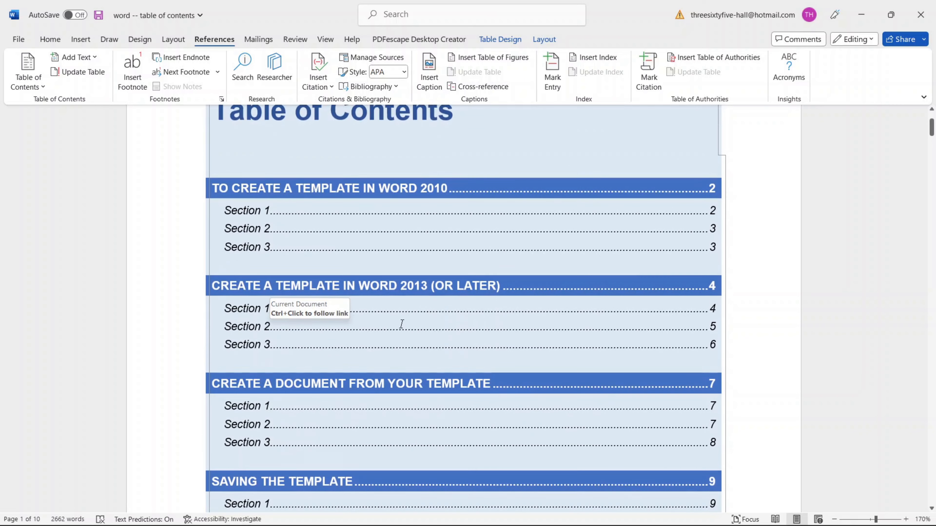
pyautogui.scroll(-2, 433, 287)
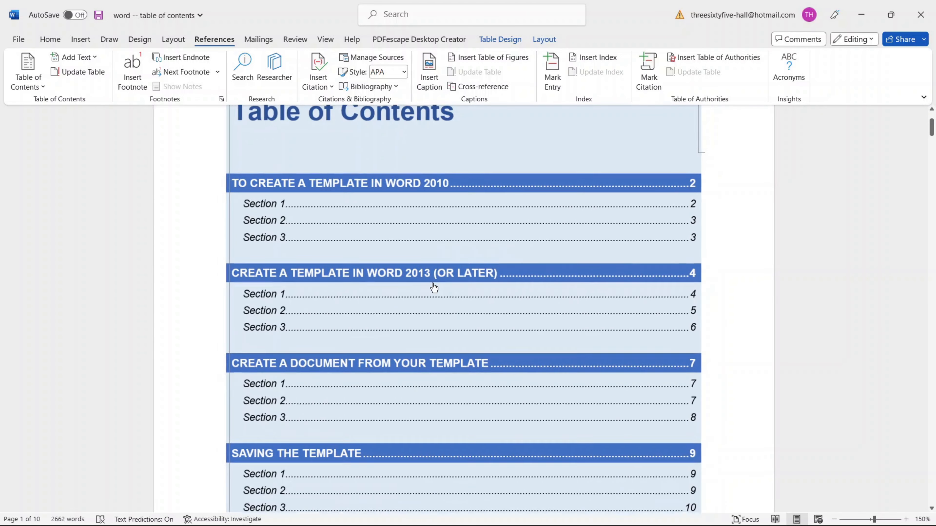
pyautogui.scroll(-3, 434, 287)
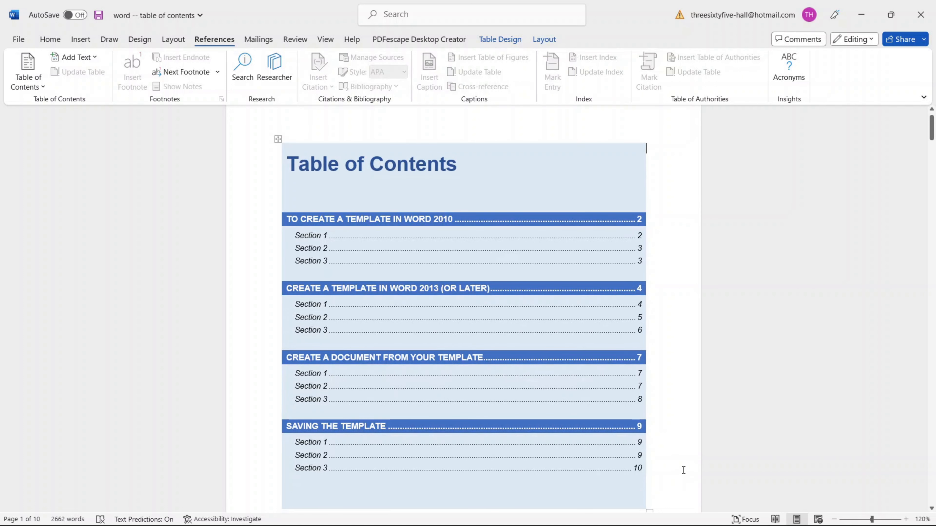
pyautogui.scroll(-1, 664, 479)
pyautogui.click(633, 502)
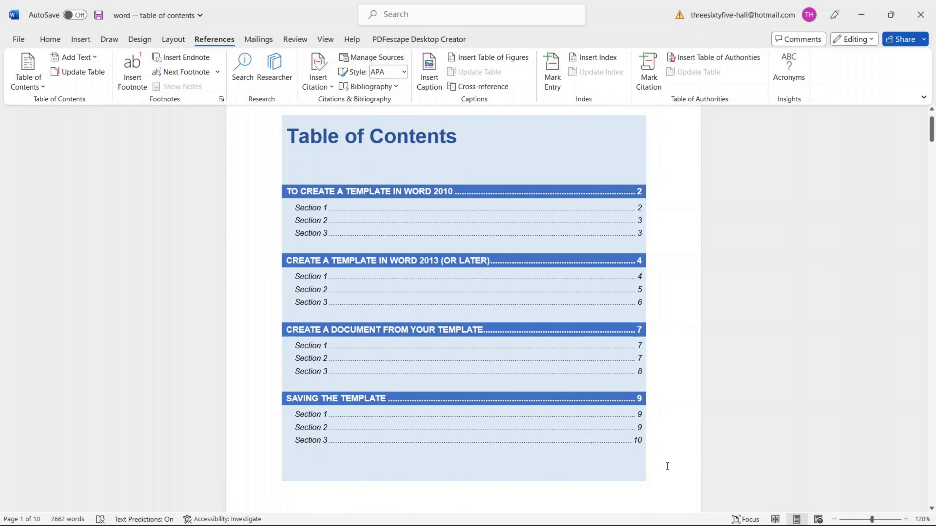
pyautogui.scroll(1, 667, 462)
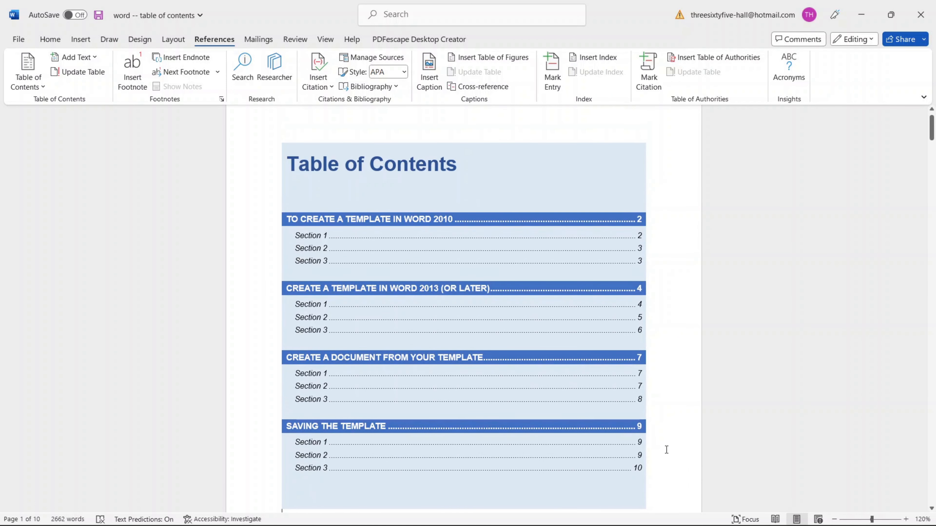